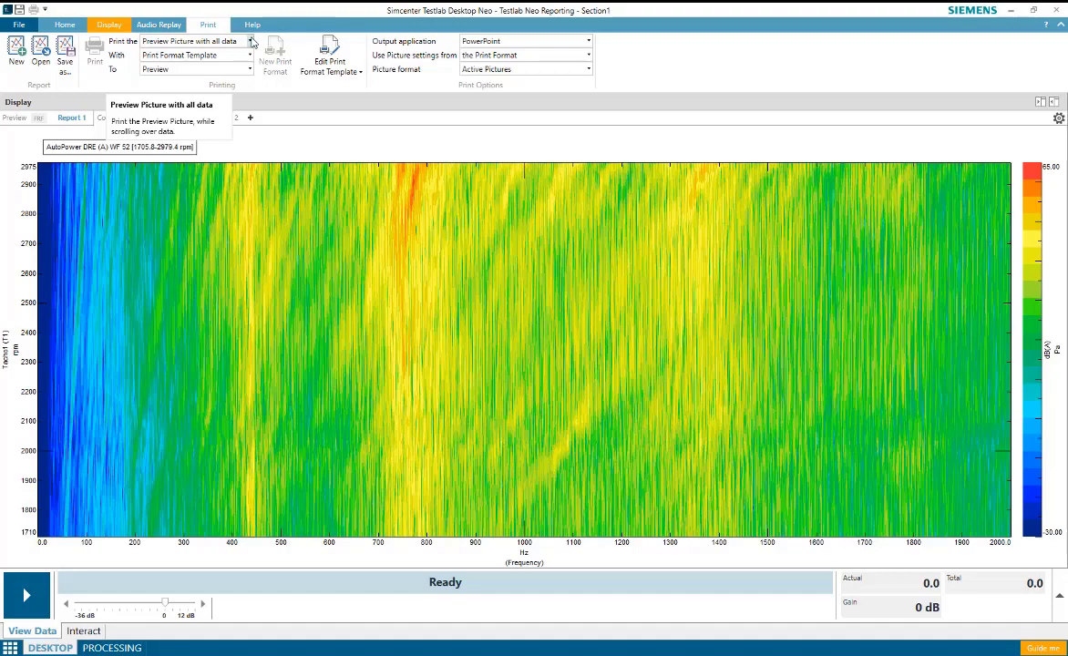
# Step: Set the print output to Picture with the Automatic print format
pyautogui.click(252, 42)
pyautogui.click(224, 53)
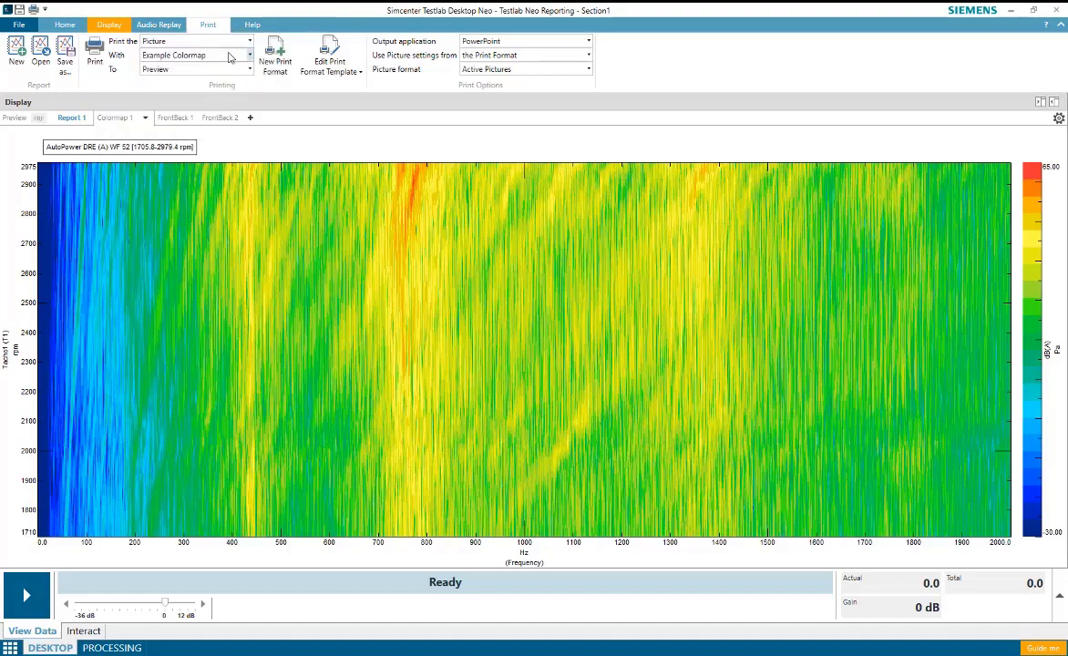
pyautogui.click(247, 58)
pyautogui.click(211, 82)
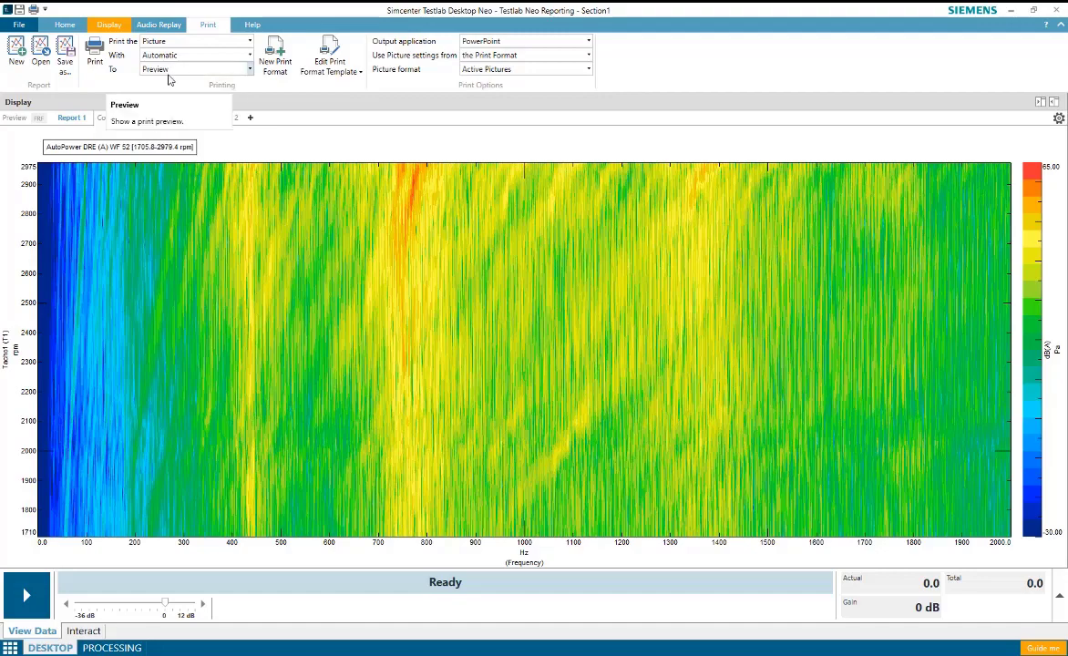
# Step: Print the colormap picture to PowerPoint and open it for live editing on the slide
pyautogui.click(95, 52)
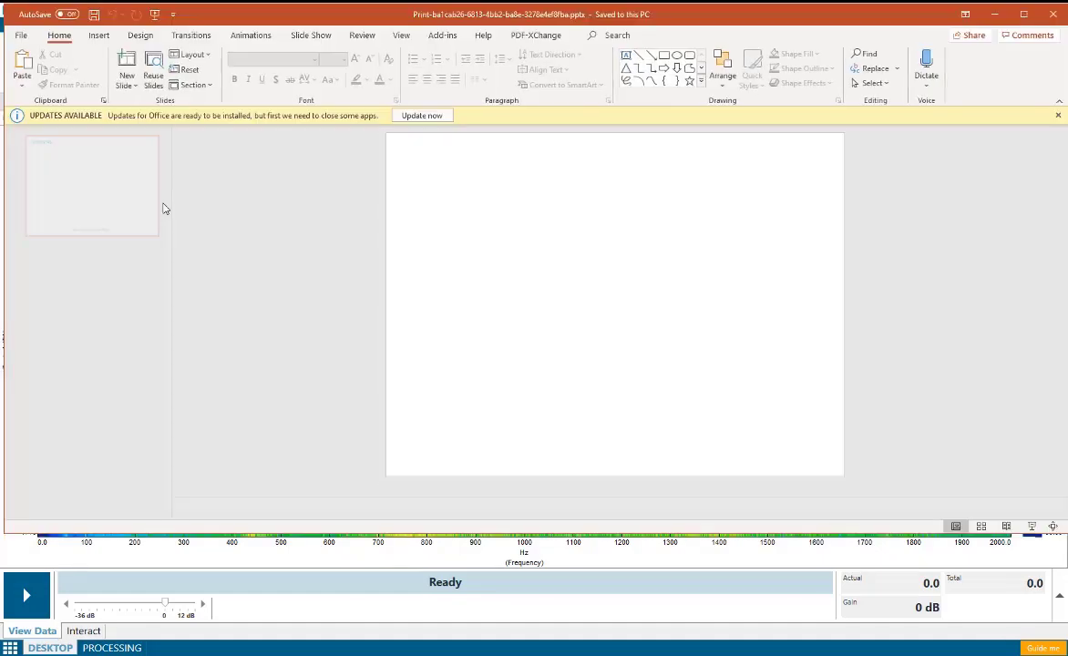
pyautogui.click(584, 295)
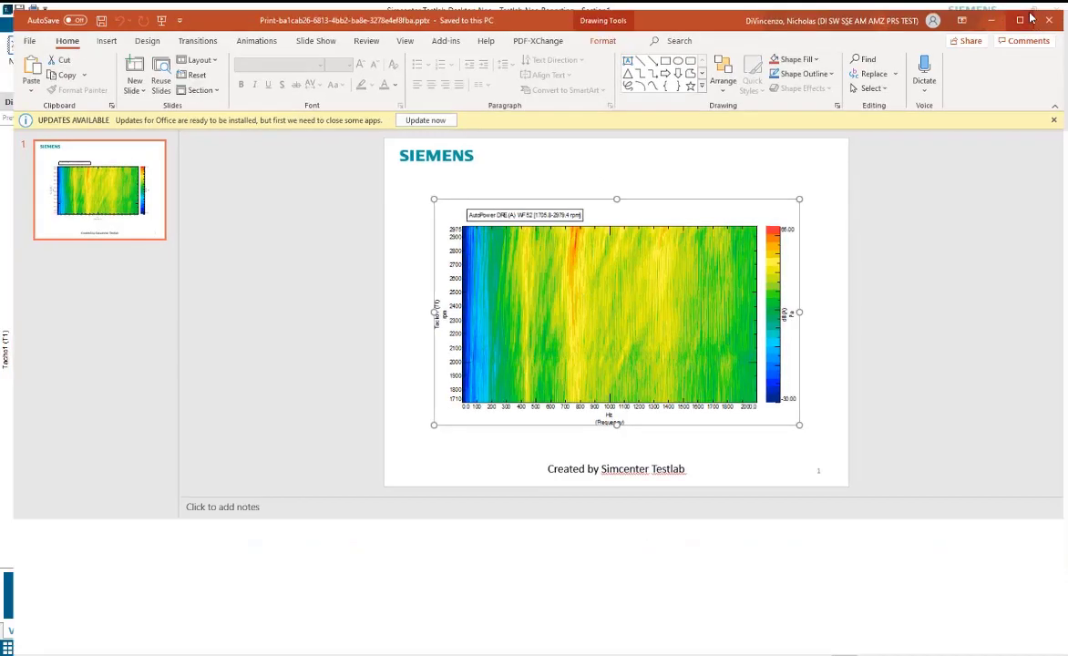
pyautogui.doubleClick(946, 13)
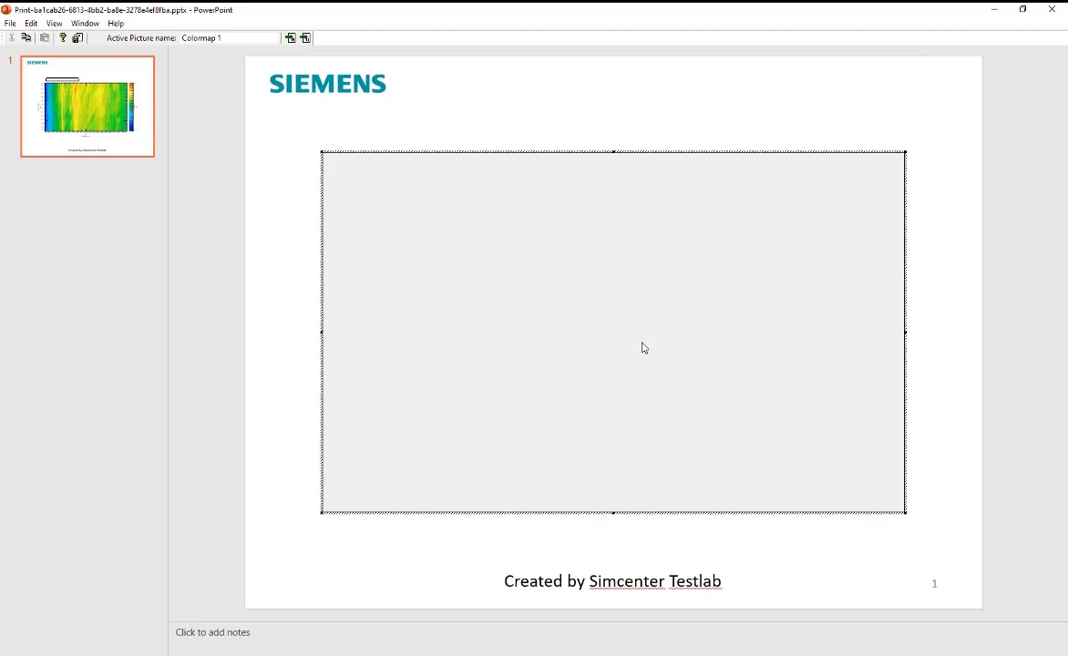
# Step: Zoom the colormap to about 573–1193 Hz, reset the full range, and exit editing
pyautogui.moveTo(526, 246); pyautogui.dragTo(652, 258)
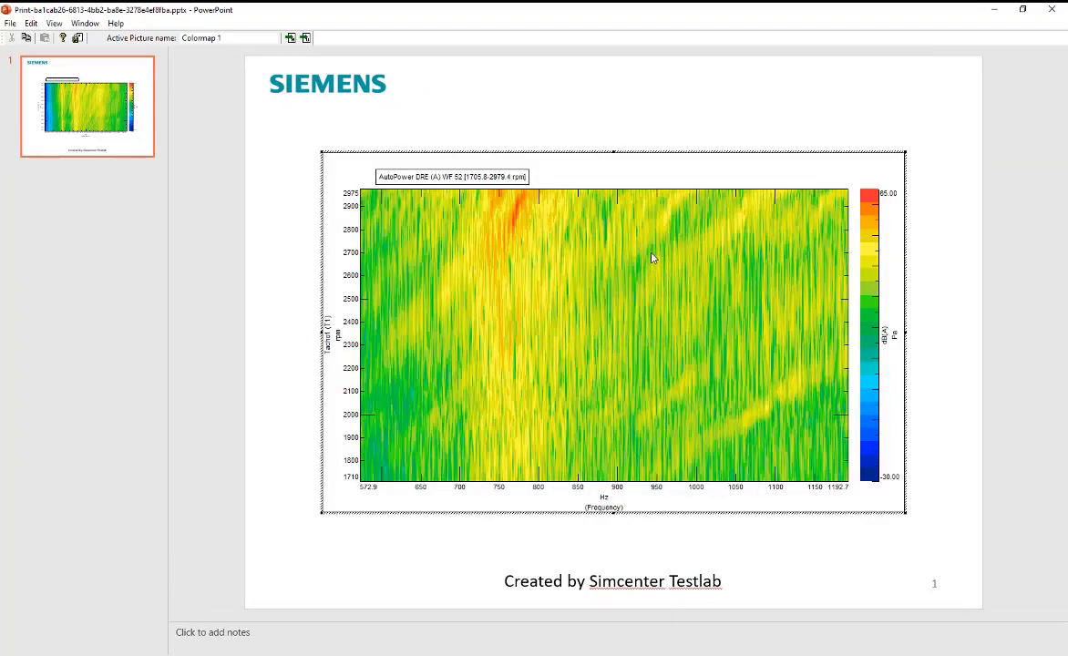
pyautogui.press('BackSpace')
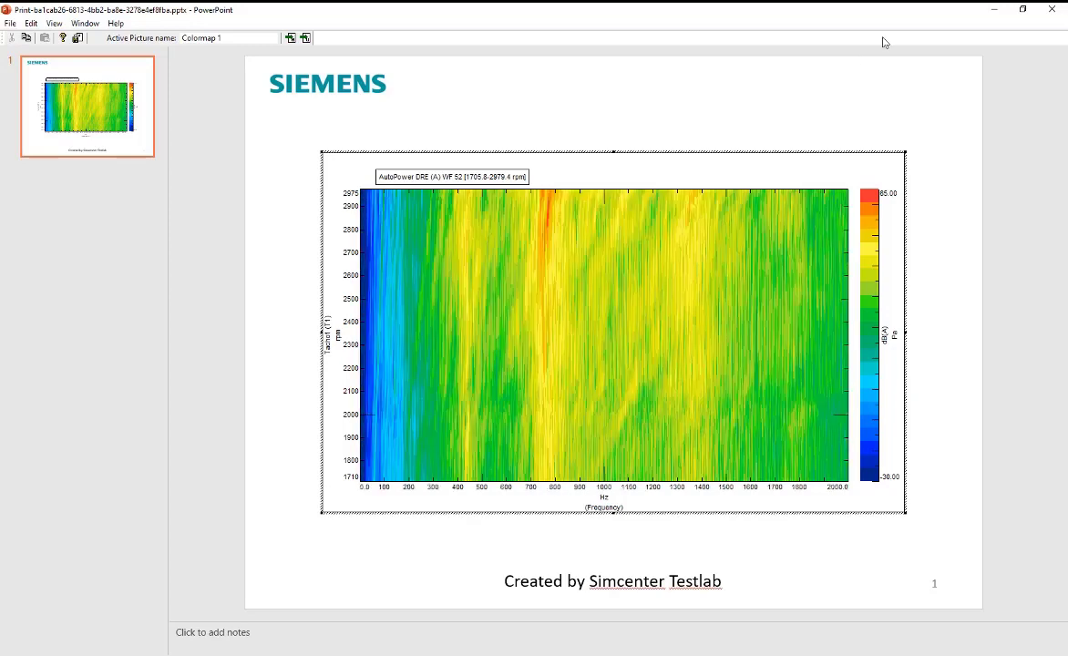
pyautogui.click(1052, 9)
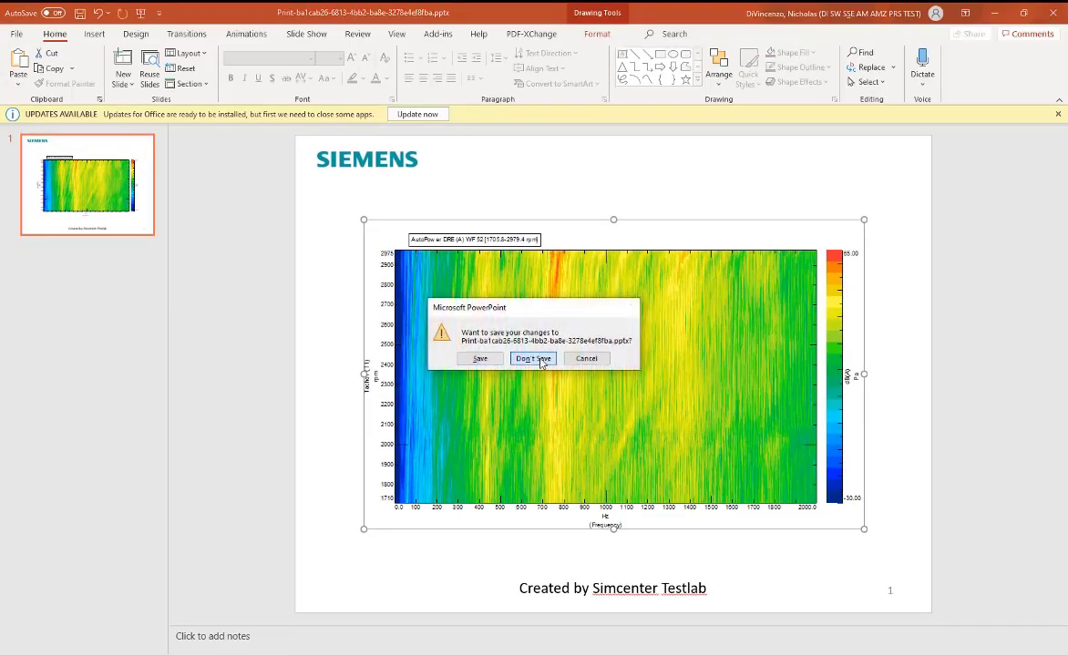
# Step: Discard the presentation and set printing to the whole Report with the Print Format Template
pyautogui.click(489, 329)
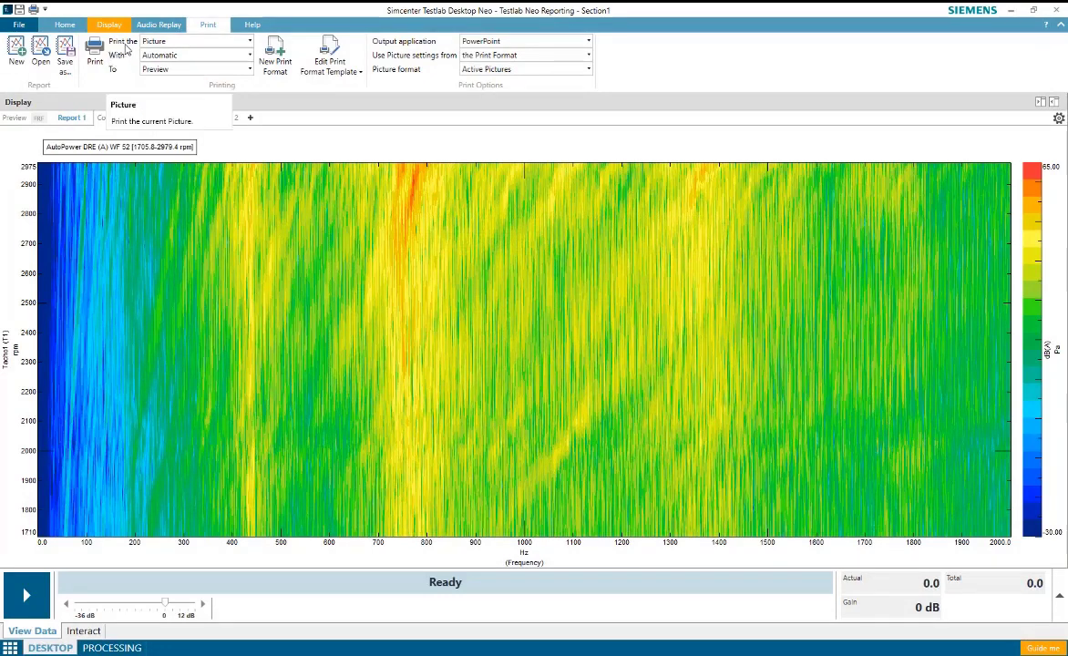
pyautogui.click(251, 47)
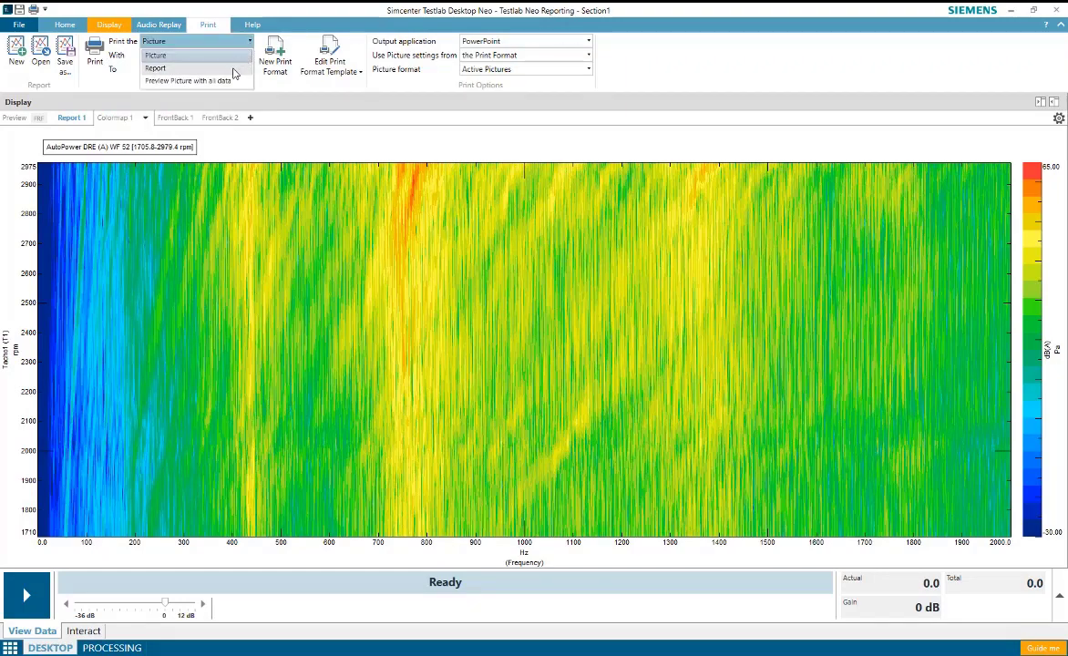
pyautogui.click(196, 66)
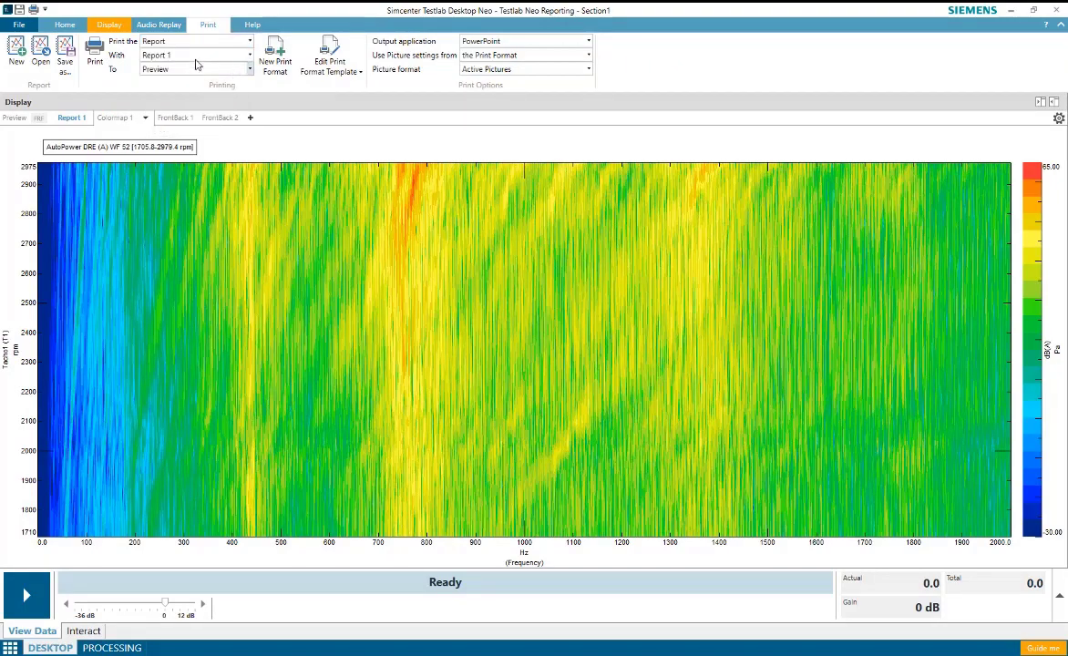
pyautogui.click(251, 57)
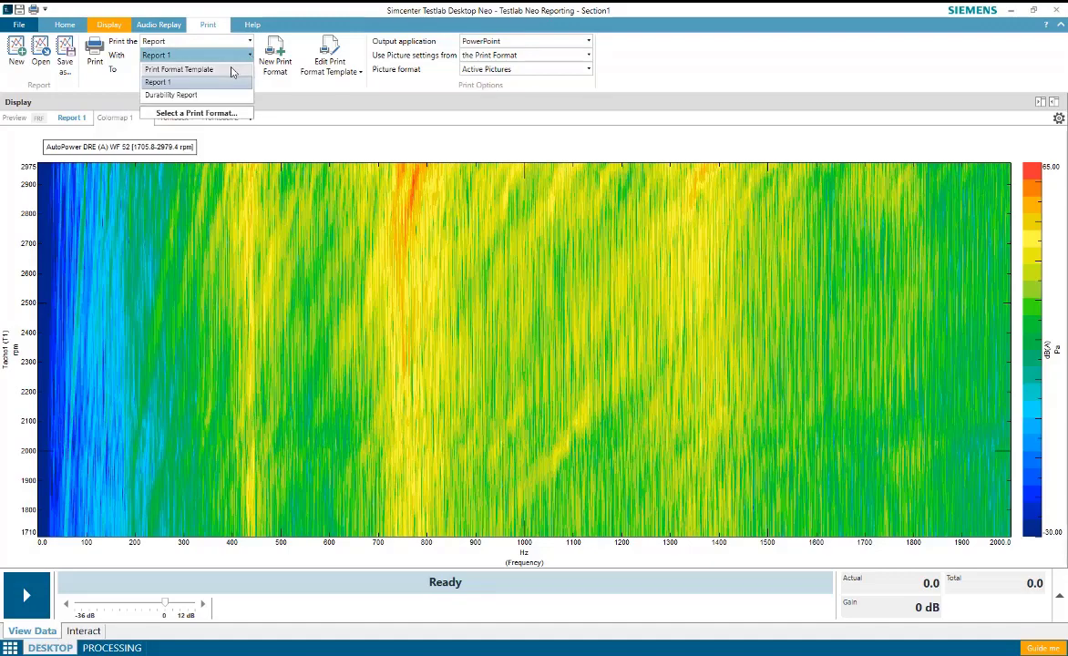
pyautogui.click(215, 67)
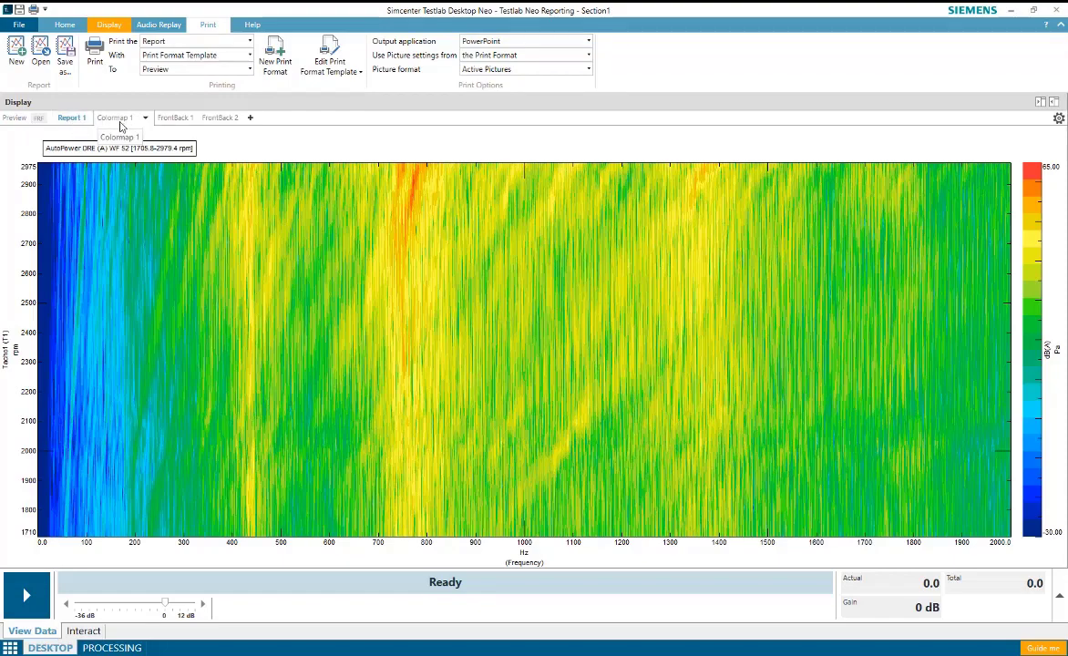
# Step: Check the FrontBack 1 order and FrontBack 2 overall-level plots, then print the report to PowerPoint
pyautogui.click(163, 120)
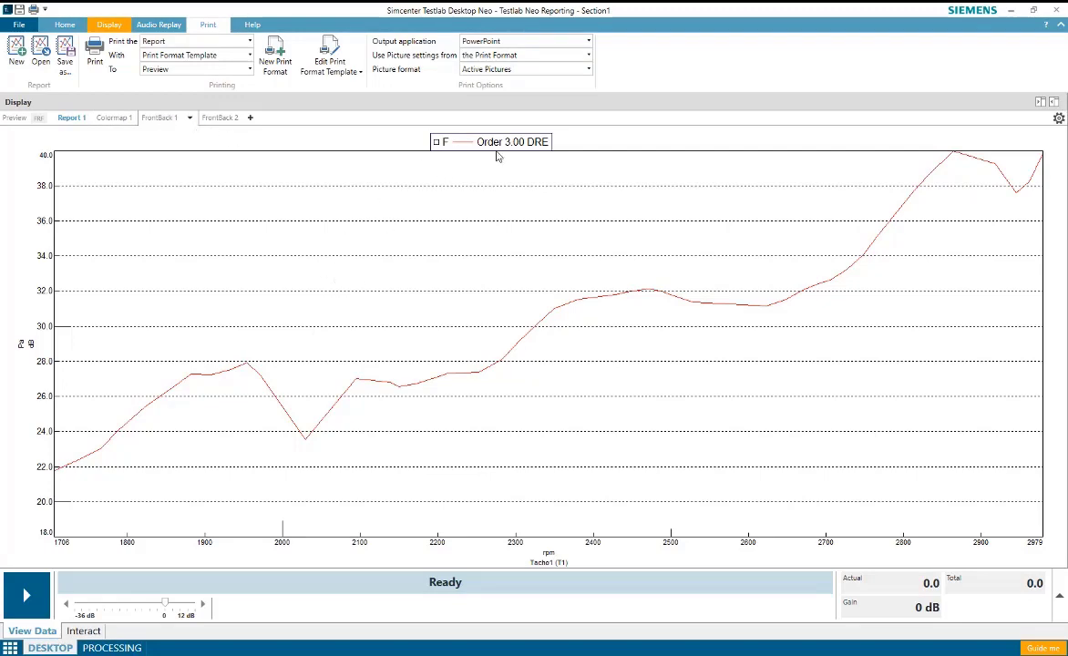
pyautogui.click(219, 118)
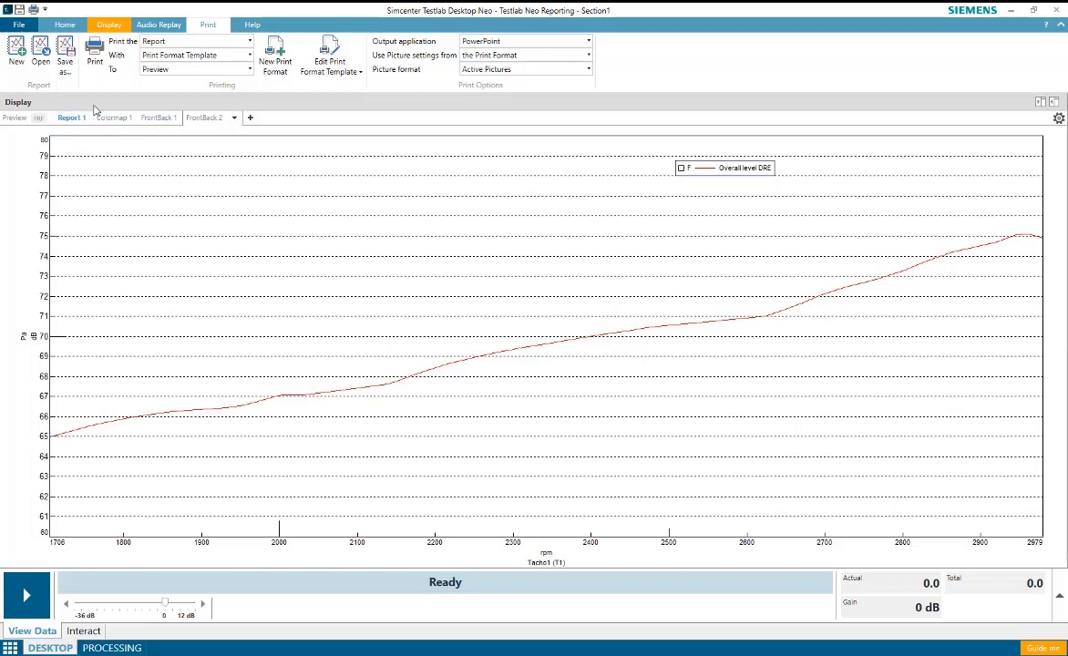
pyautogui.click(95, 52)
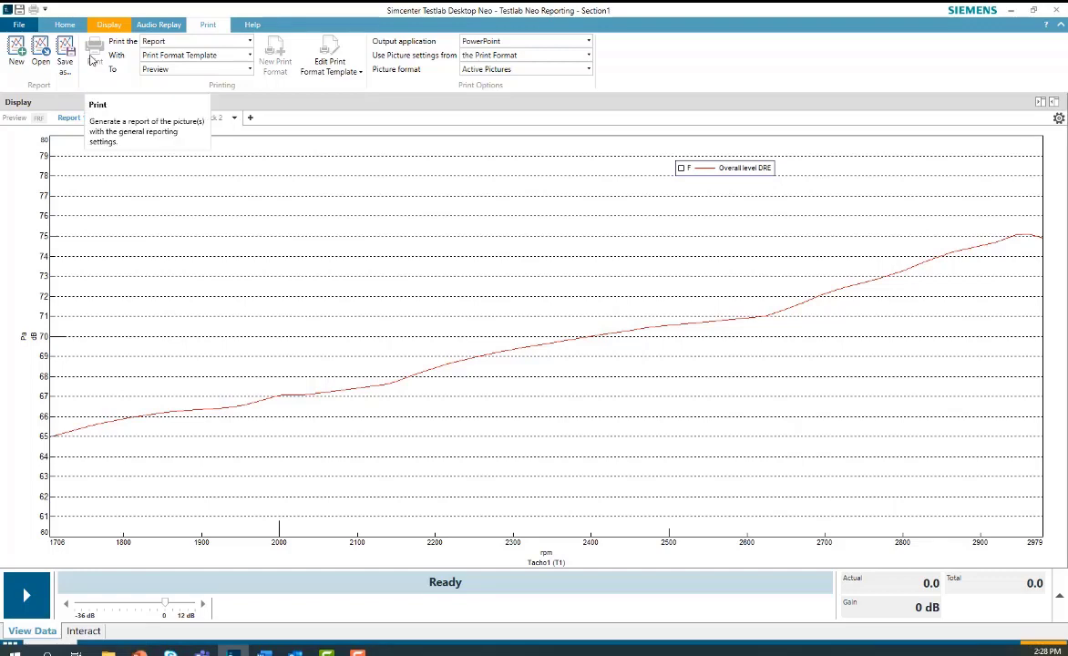
# Step: Print the report to PowerPoint and review its three slides, ending on the Order 3.00 DRE slide
pyautogui.click(93, 56)
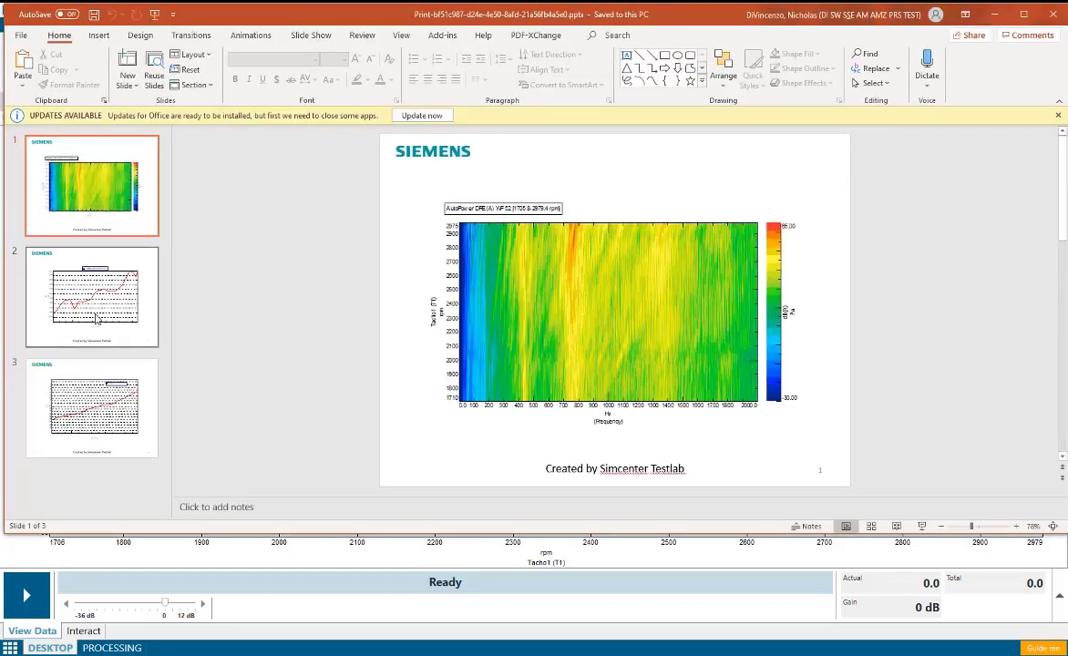
pyautogui.click(95, 317)
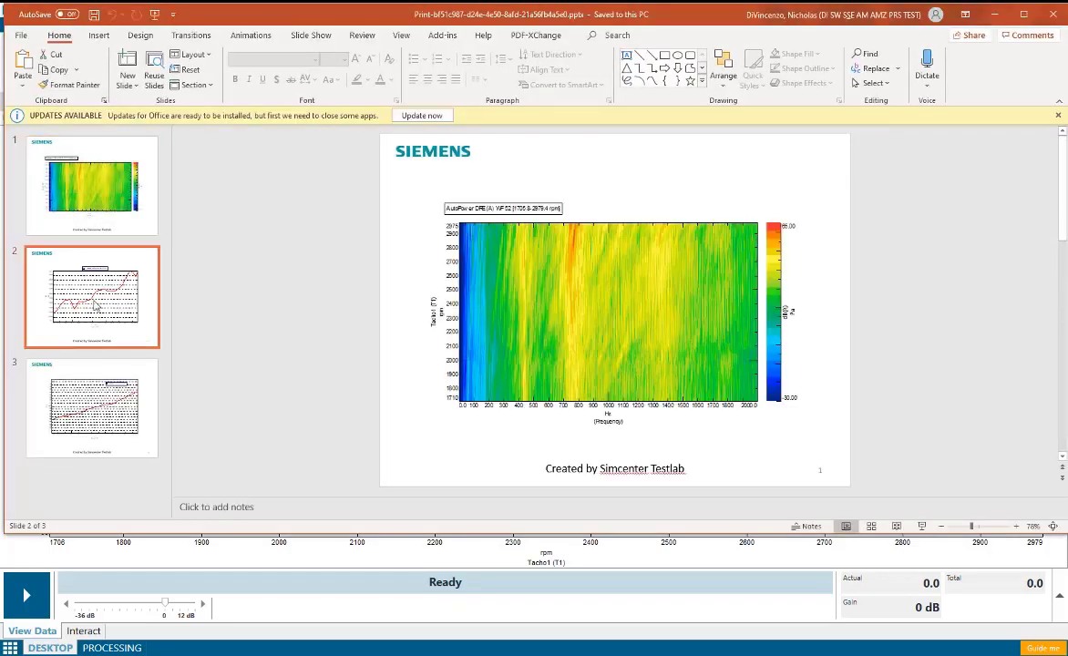
pyautogui.click(119, 392)
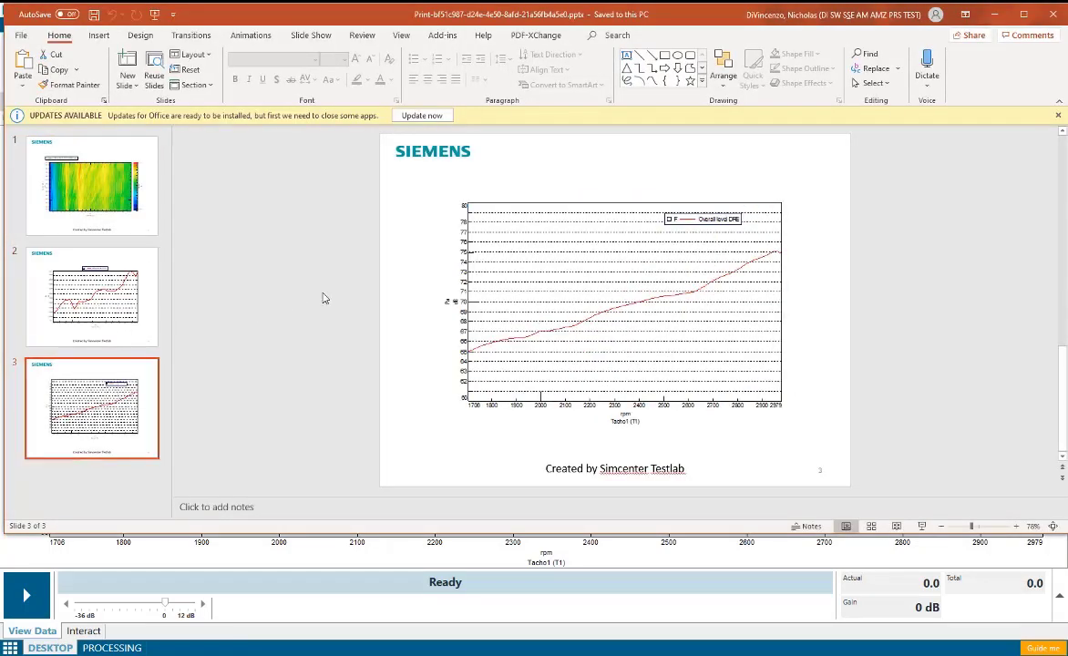
pyautogui.click(126, 289)
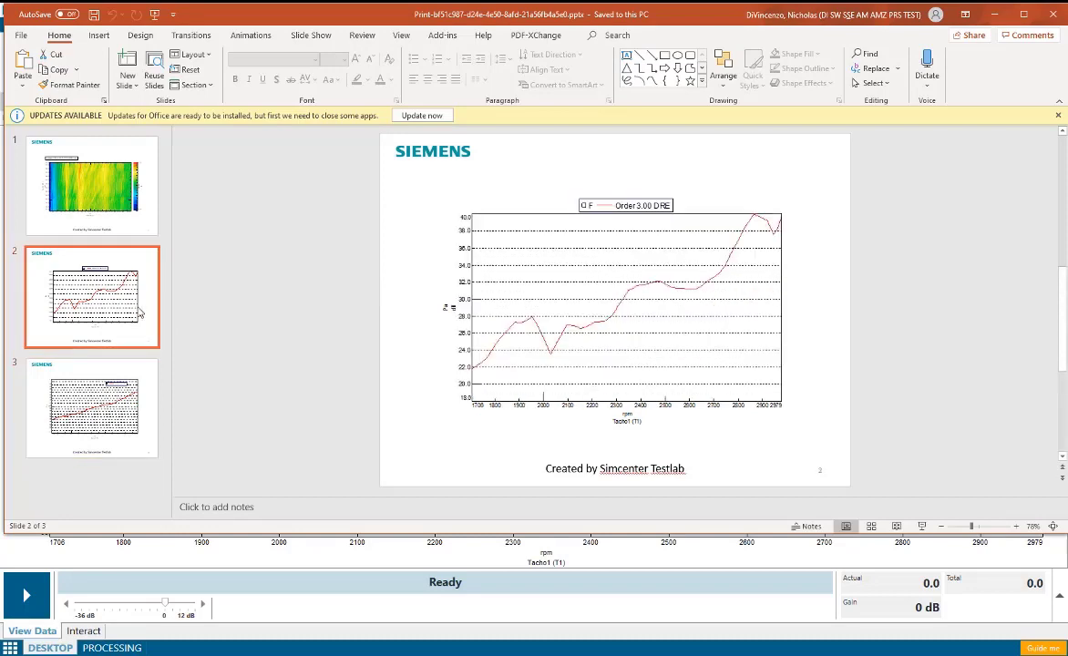
# Step: Zoom the Order 3.00 DRE chart to about 1909–2821 rpm, undo it, and close without saving
pyautogui.click(589, 255)
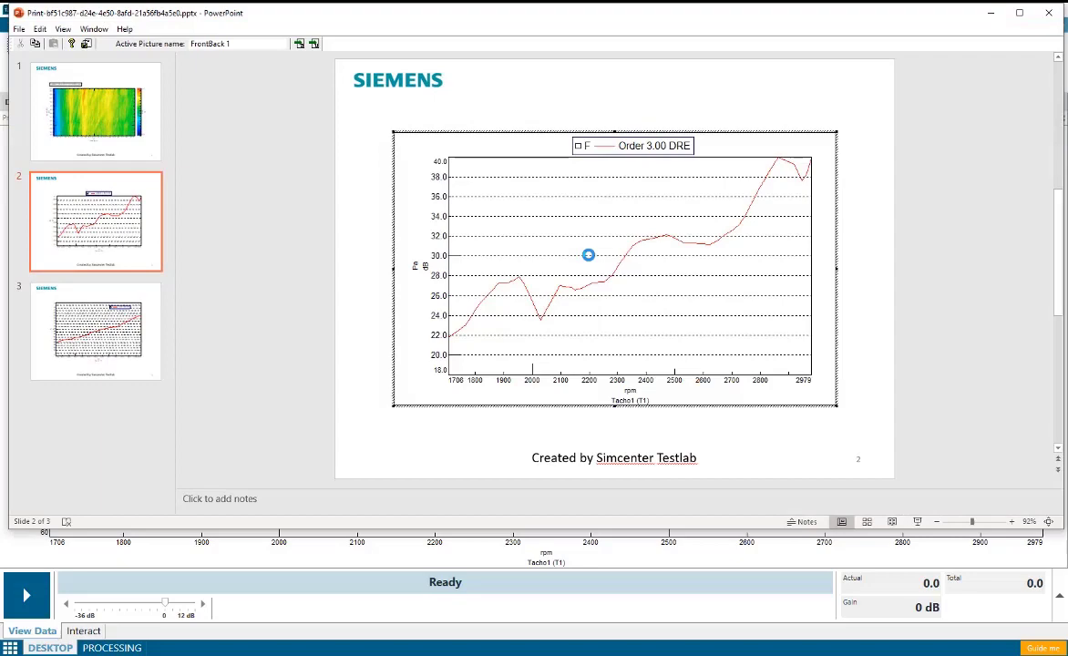
pyautogui.moveTo(507, 241); pyautogui.dragTo(766, 229)
pyautogui.press('BackSpace')
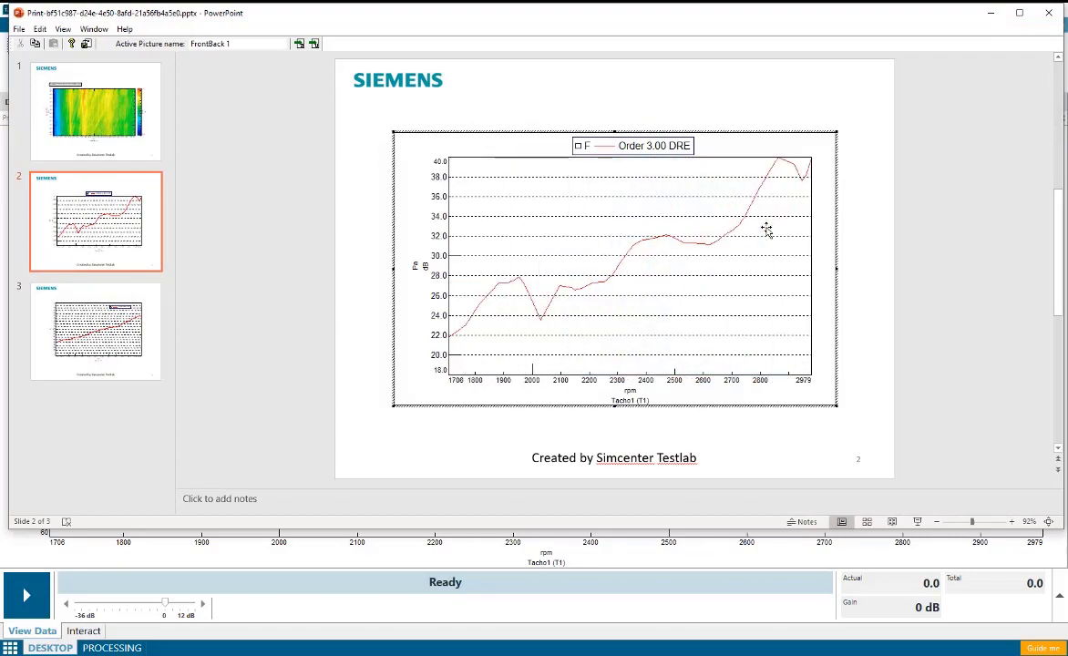
pyautogui.press('Escape')
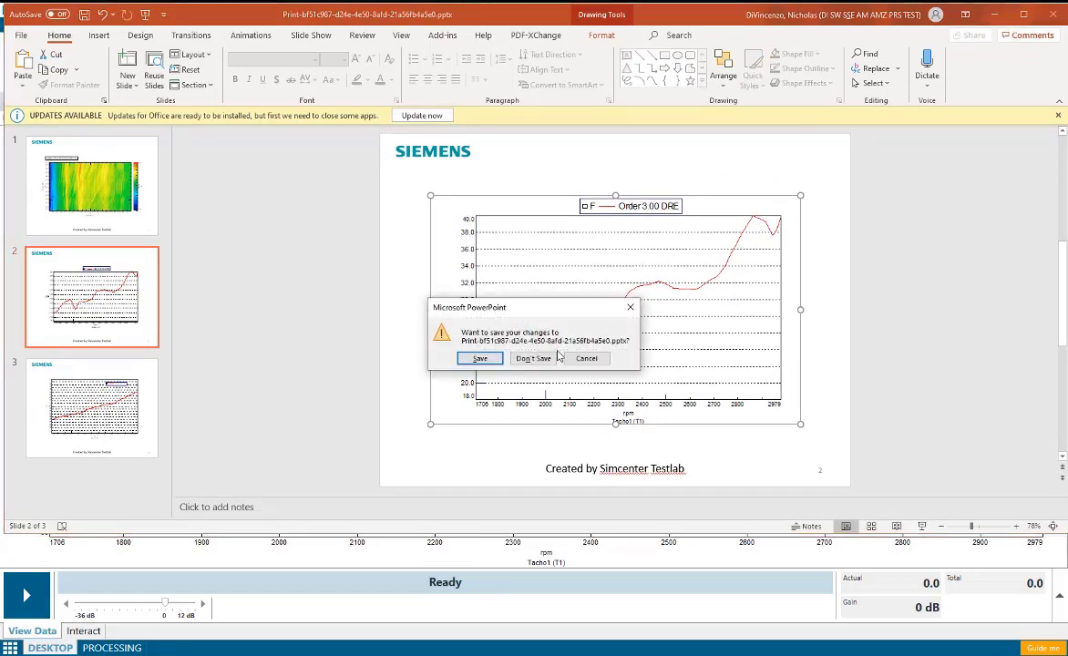
pyautogui.click(545, 358)
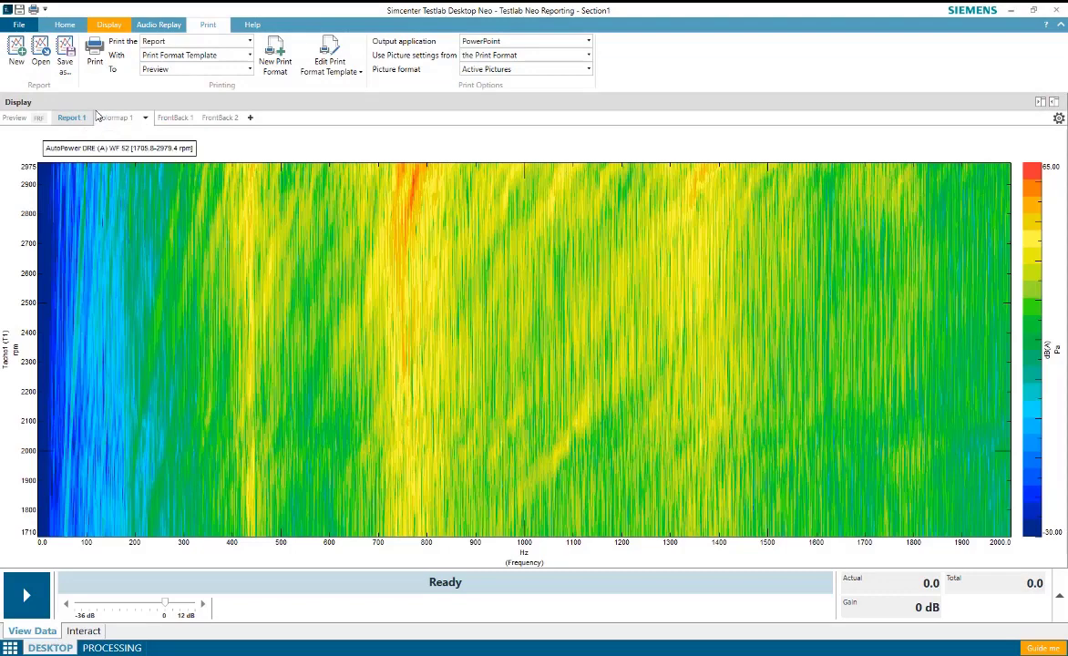
# Step: Switch back to printing the Picture and create a new print format named 'Example'
pyautogui.click(250, 42)
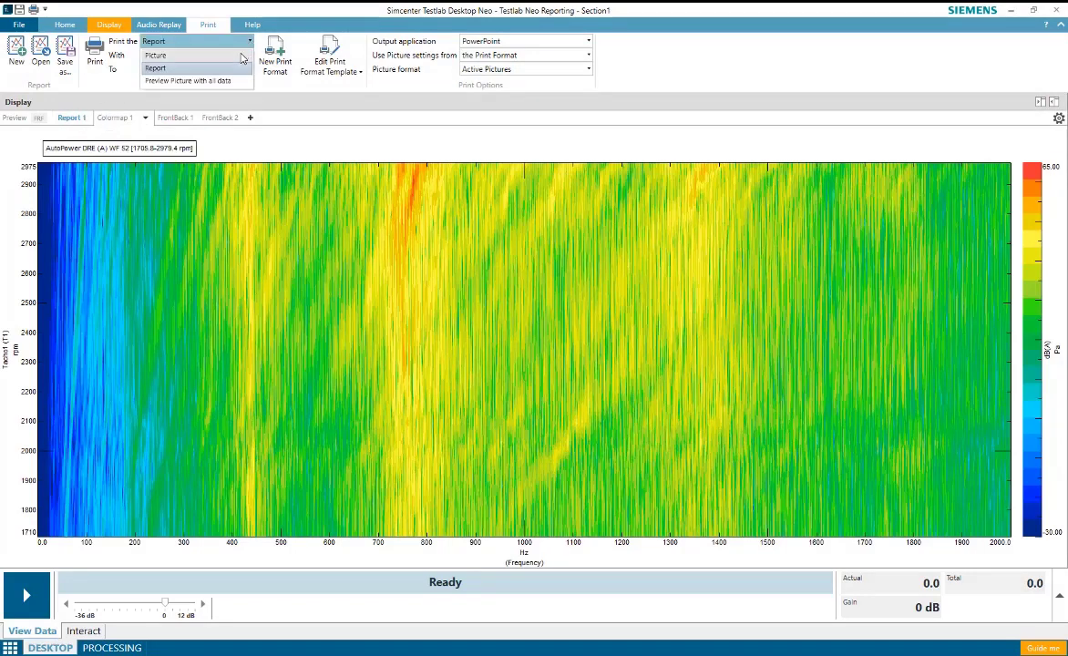
pyautogui.click(230, 54)
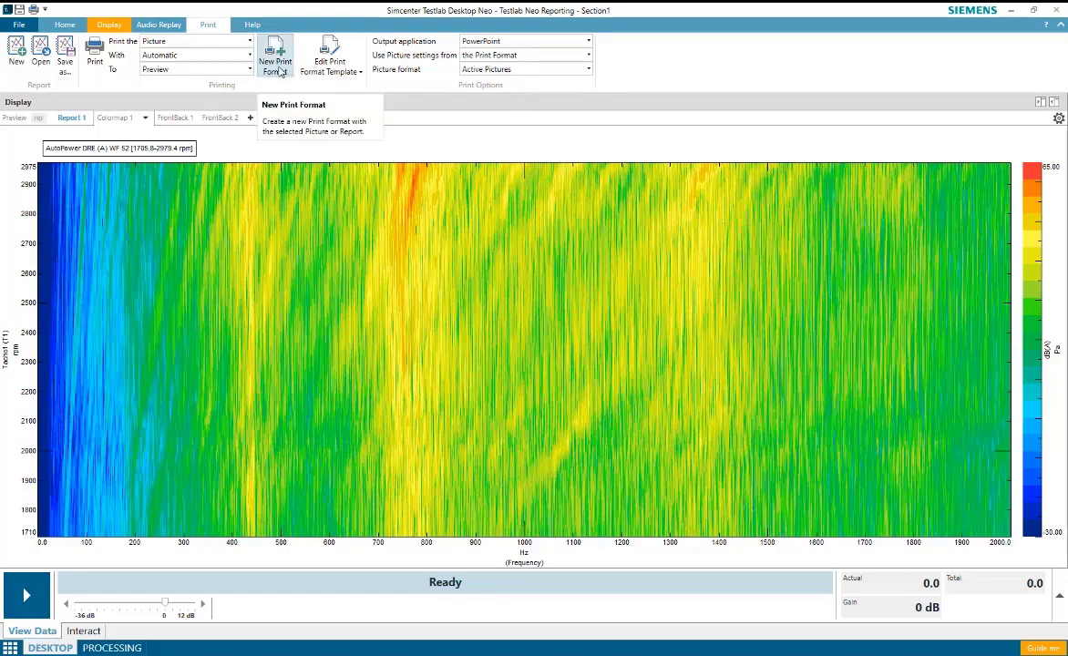
pyautogui.click(275, 64)
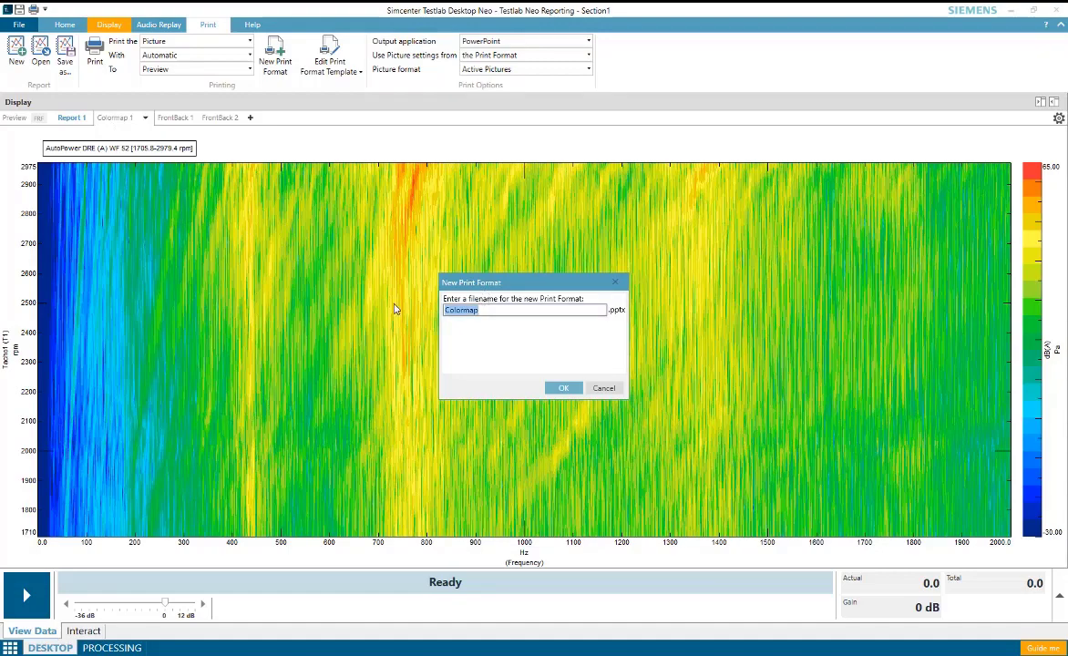
pyautogui.write('Example')
pyautogui.press('Return')
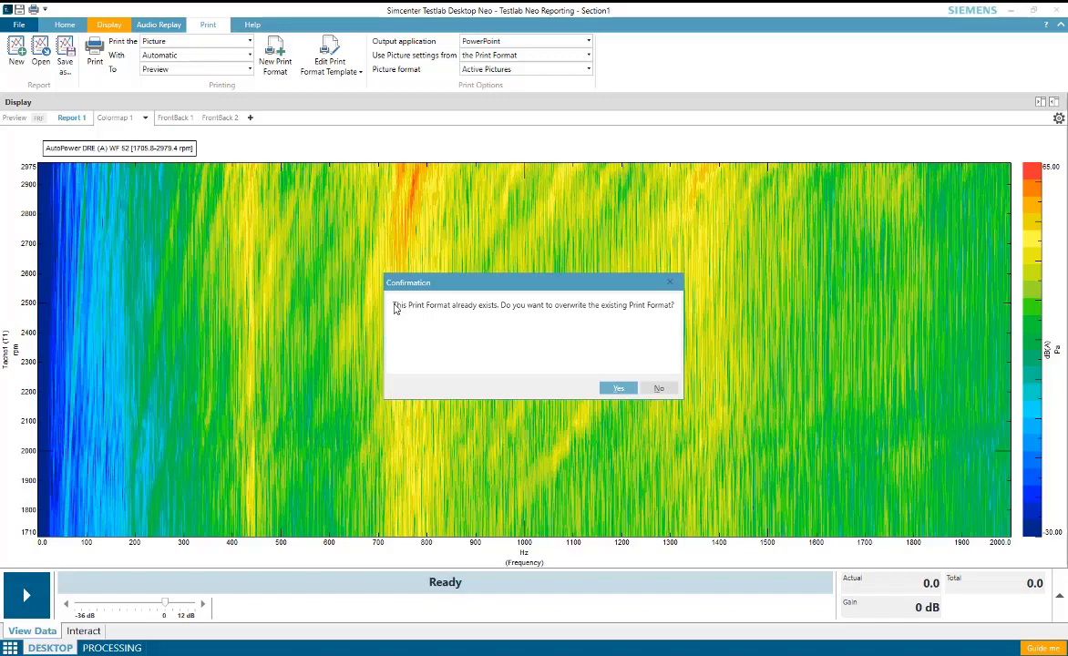
# Step: Overwrite the existing 'Example' format and paste a Siemens logo into the slide's top-left corner
pyautogui.click(617, 390)
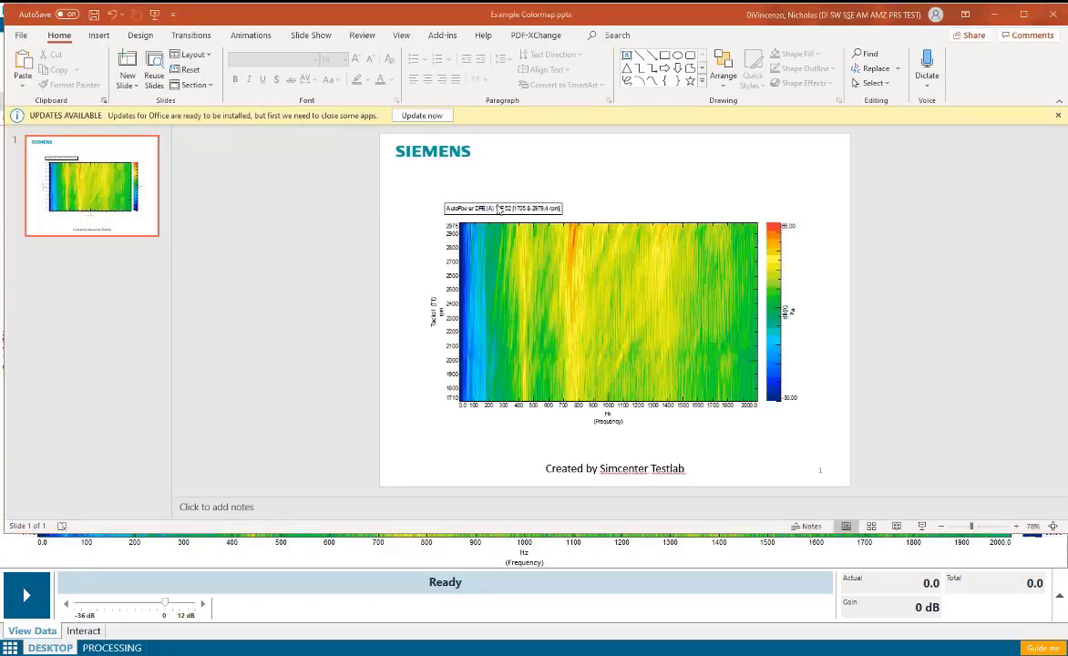
pyautogui.rightClick(410, 190)
pyautogui.click(433, 215)
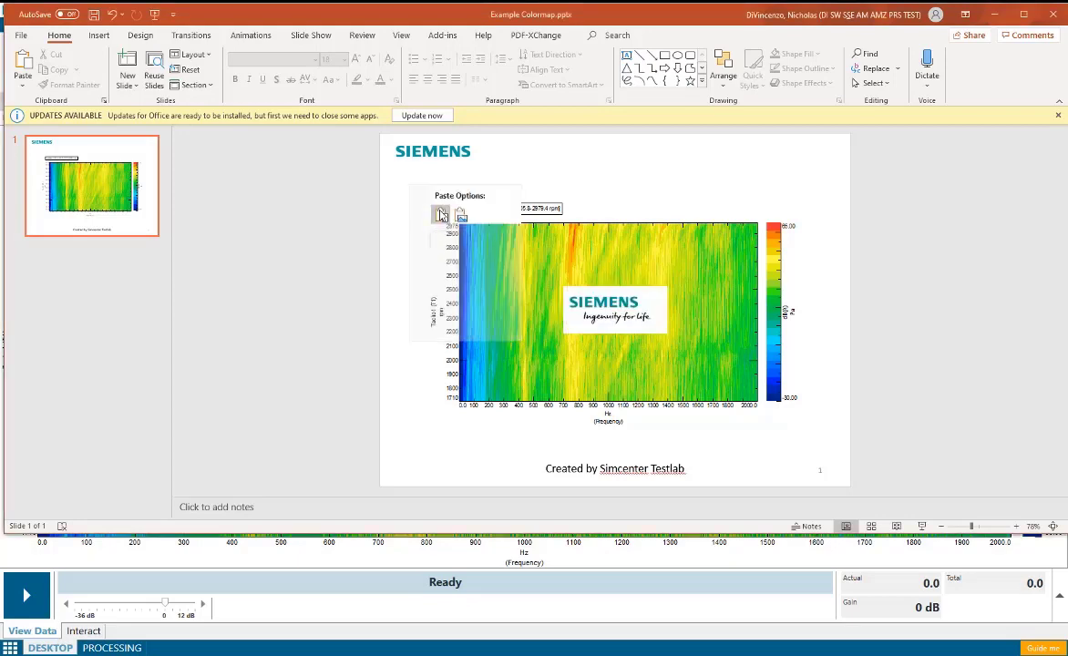
pyautogui.moveTo(604, 291); pyautogui.dragTo(436, 156)
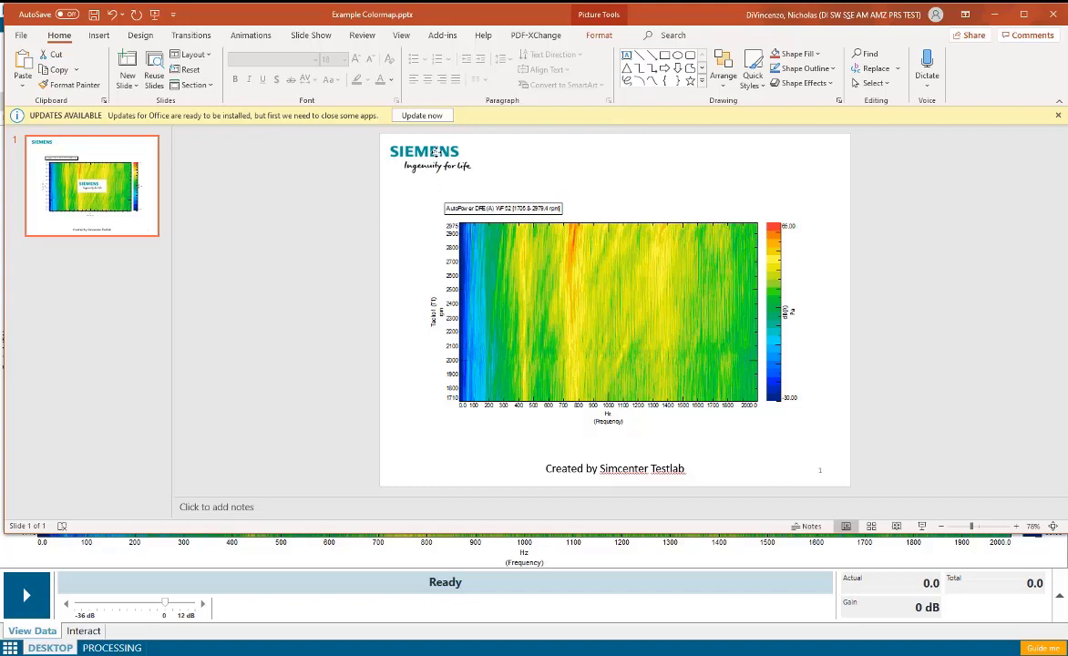
pyautogui.click(589, 174)
# Step: Paste a second Siemens logo into the slide's bottom-right corner
pyautogui.rightClick(594, 174)
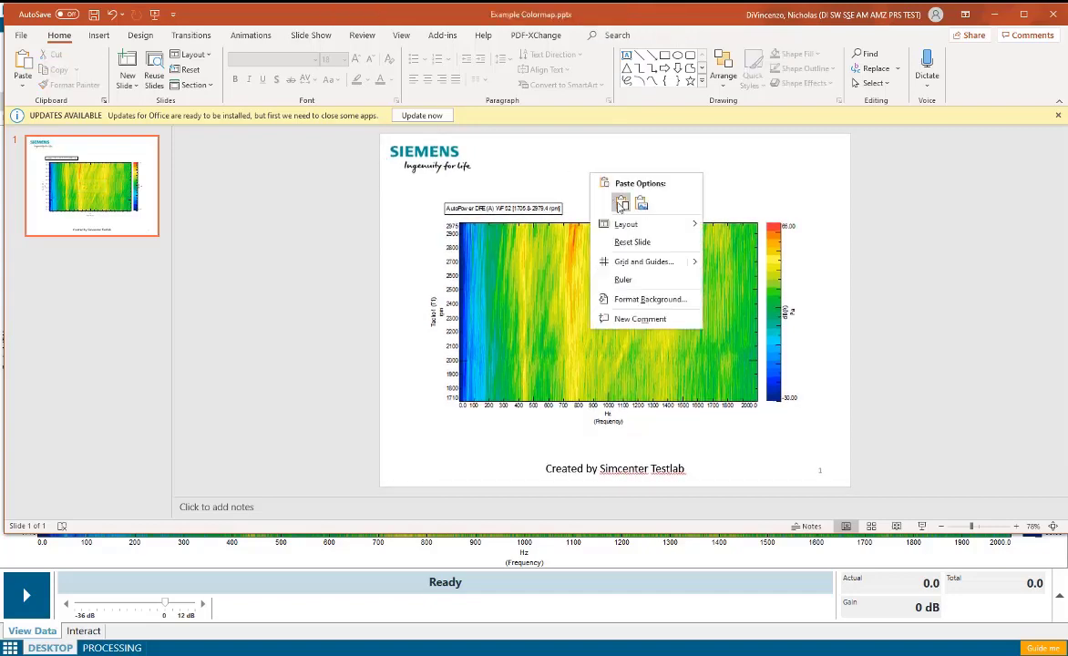
pyautogui.click(617, 206)
pyautogui.moveTo(615, 291); pyautogui.dragTo(782, 471)
pyautogui.click(614, 150)
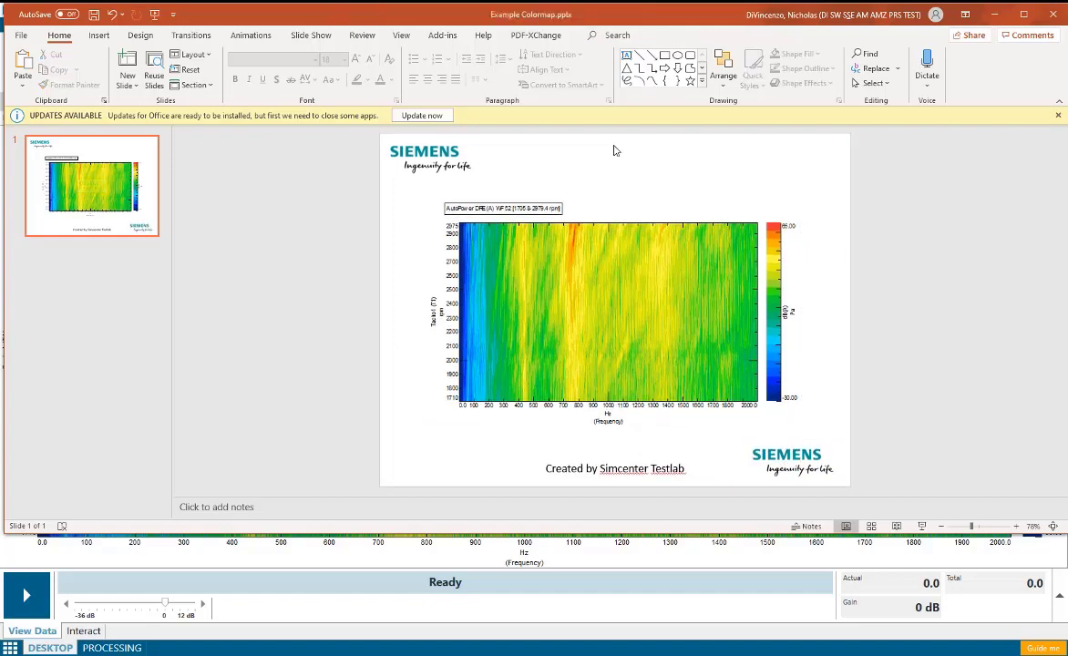
pyautogui.click(594, 276)
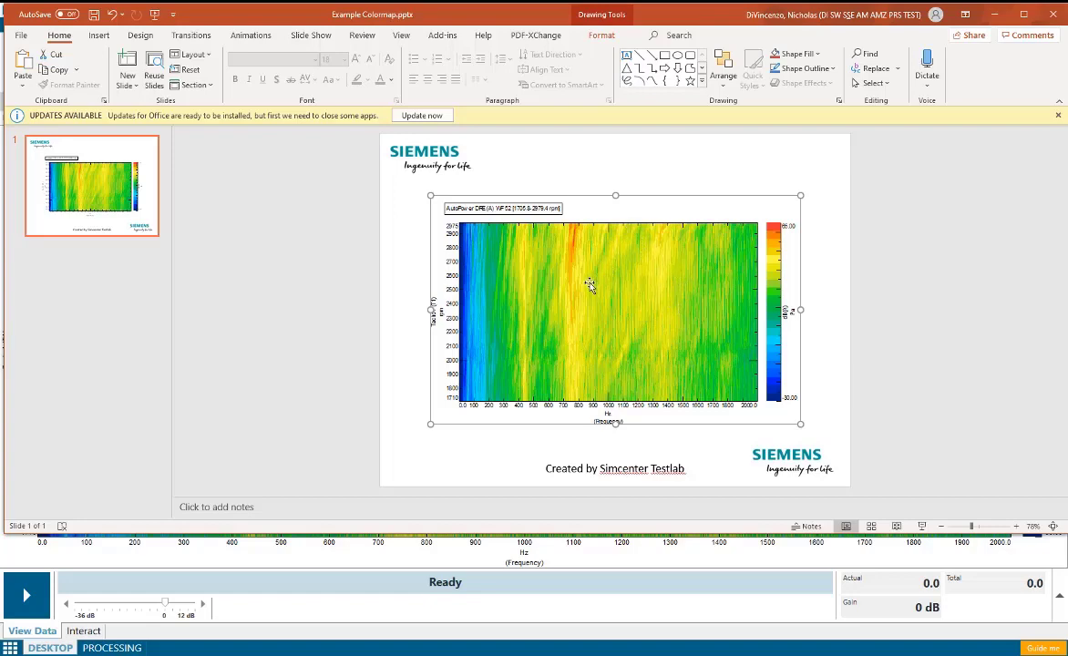
# Step: Insert Colormap 1 attribute fields for Project name and Resolution using Simcenter Active Pictures New Field
pyautogui.click(444, 37)
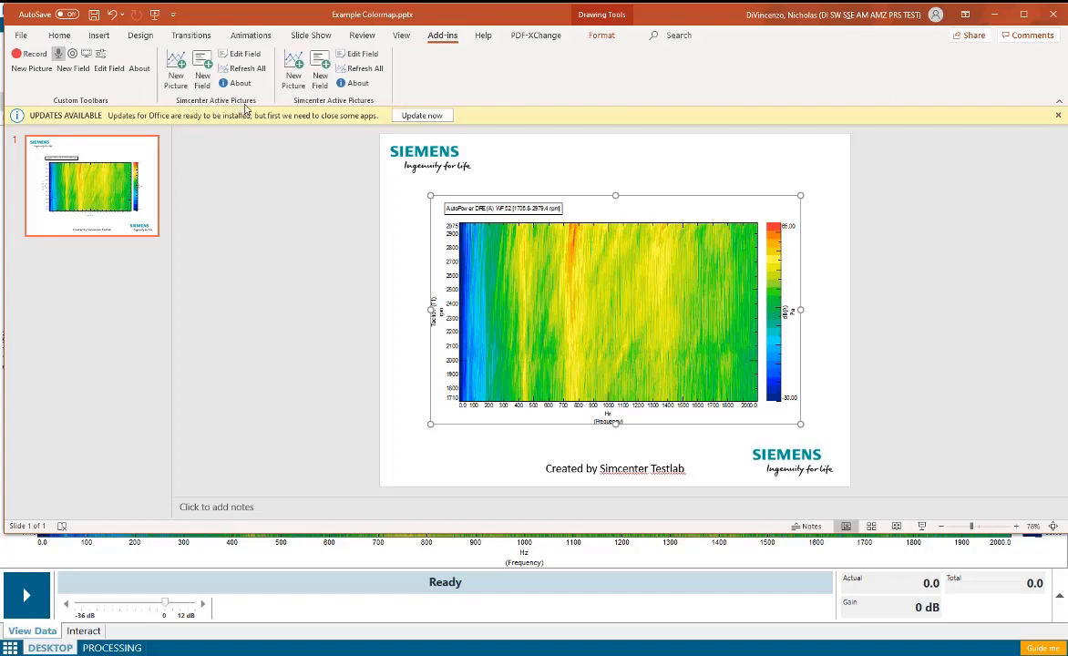
pyautogui.click(203, 71)
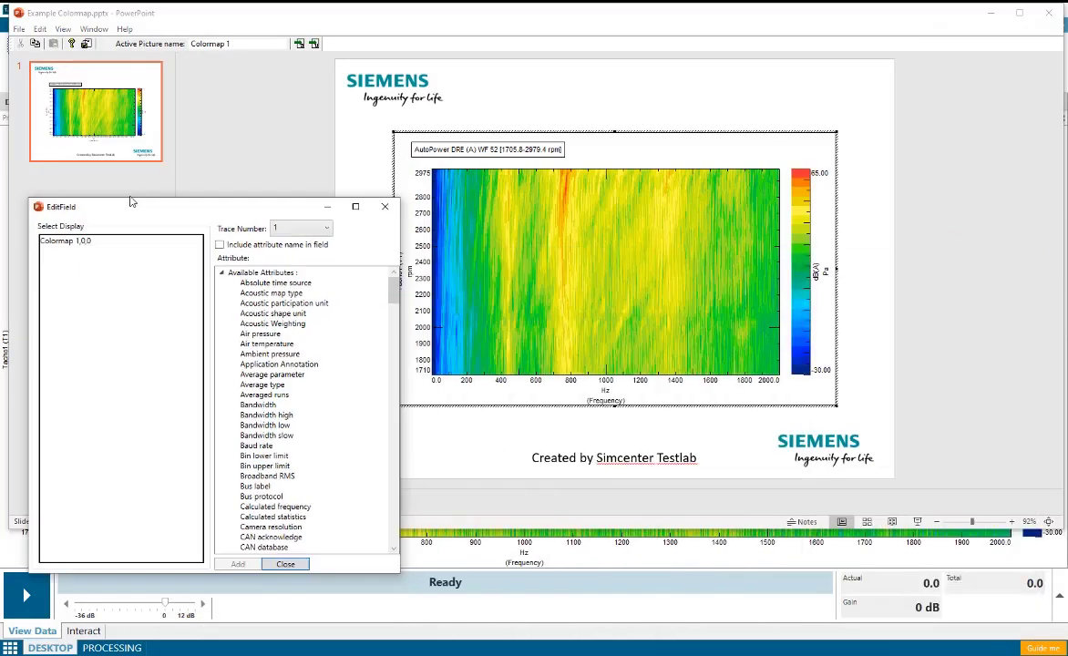
pyautogui.moveTo(131, 201); pyautogui.dragTo(83, 71)
pyautogui.moveTo(343, 158); pyautogui.dragTo(341, 271)
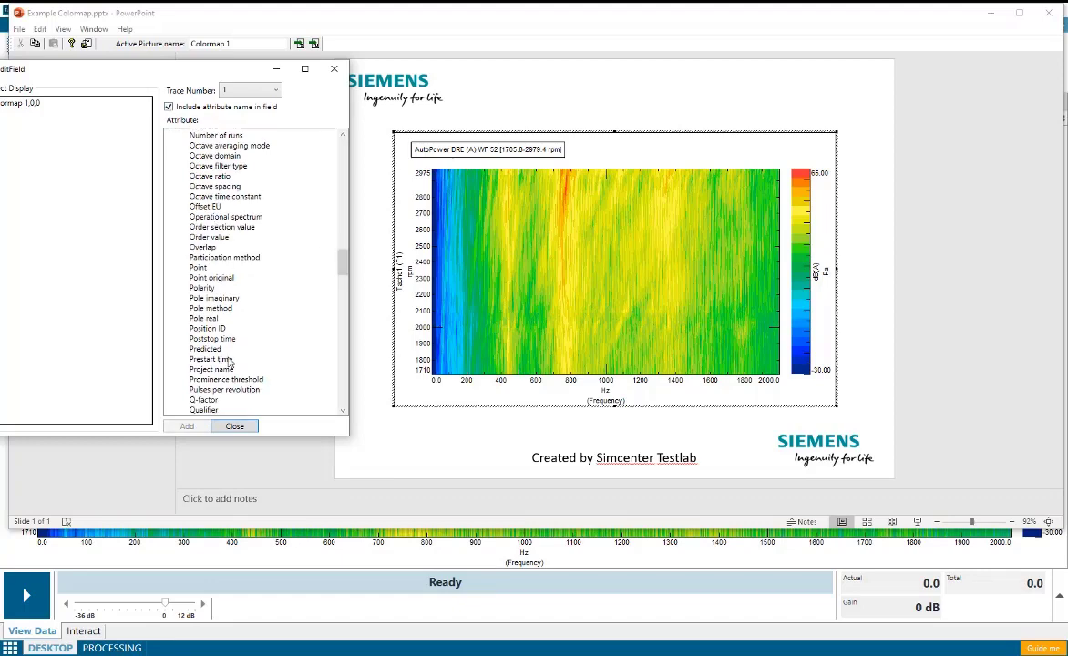
pyautogui.click(211, 370)
pyautogui.click(206, 428)
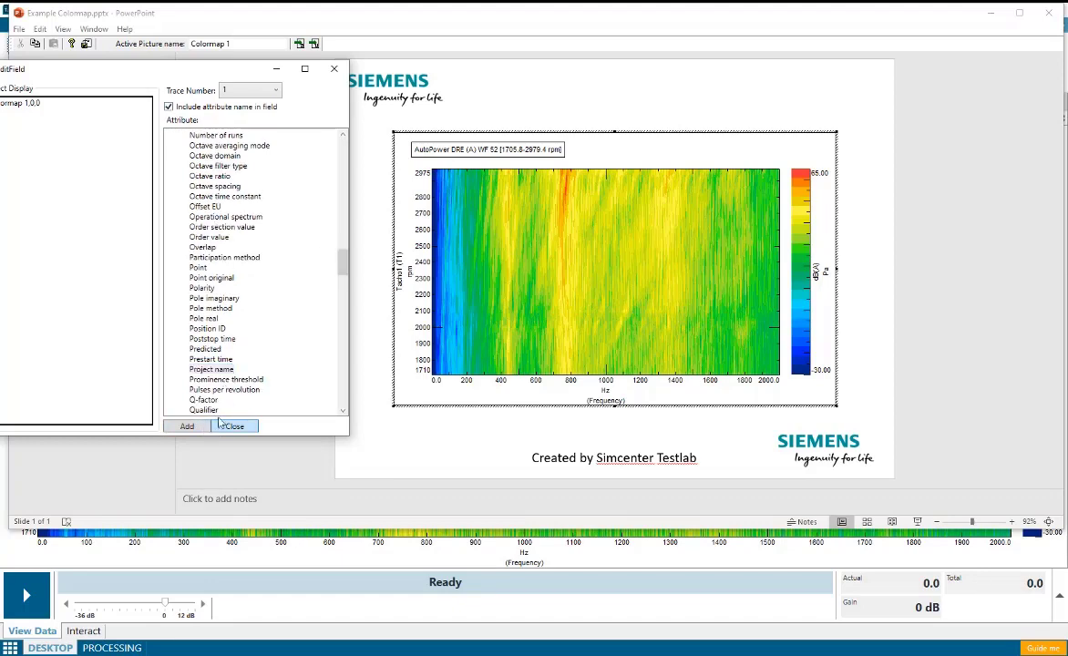
pyautogui.moveTo(342, 261); pyautogui.dragTo(343, 301)
pyautogui.click(208, 334)
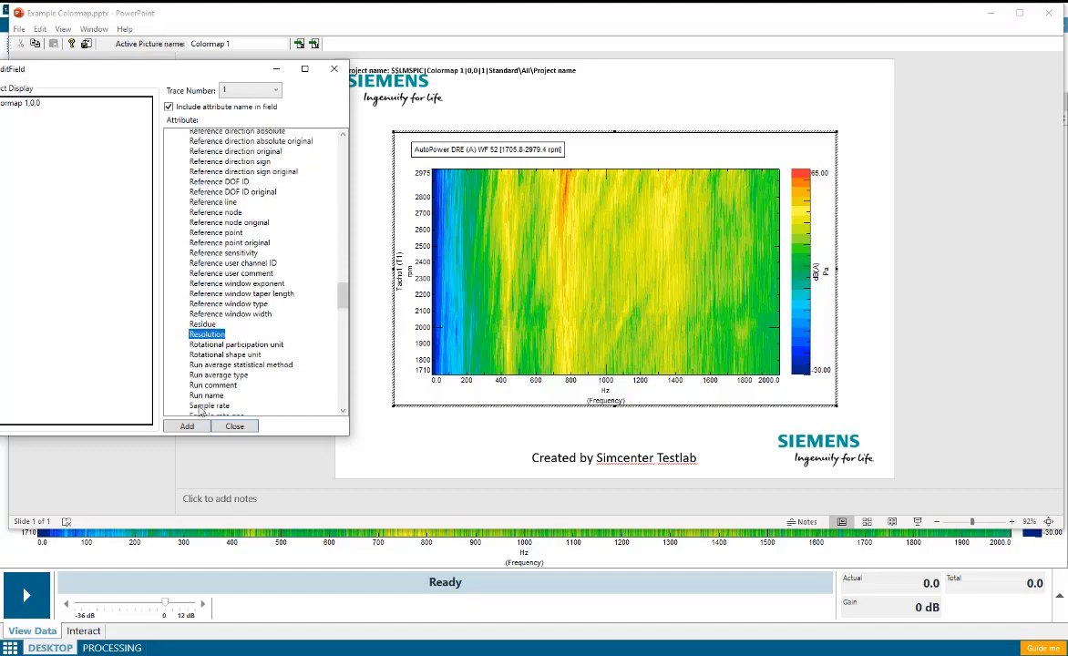
pyautogui.click(199, 428)
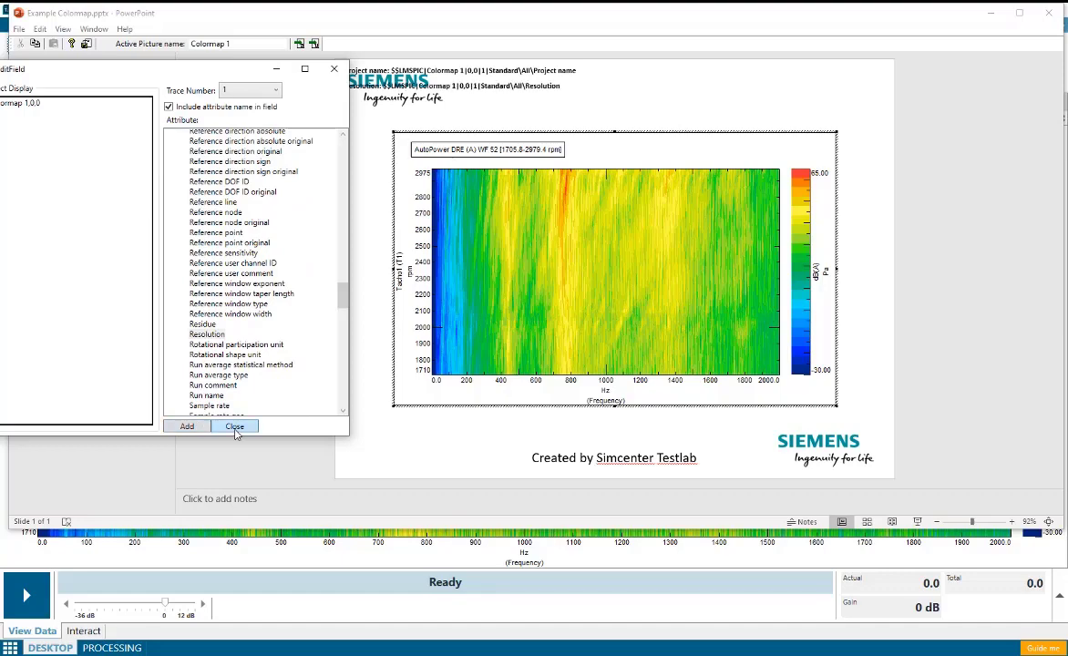
# Step: Move the Resolution and Project name field text boxes below the top Siemens logo
pyautogui.click(235, 430)
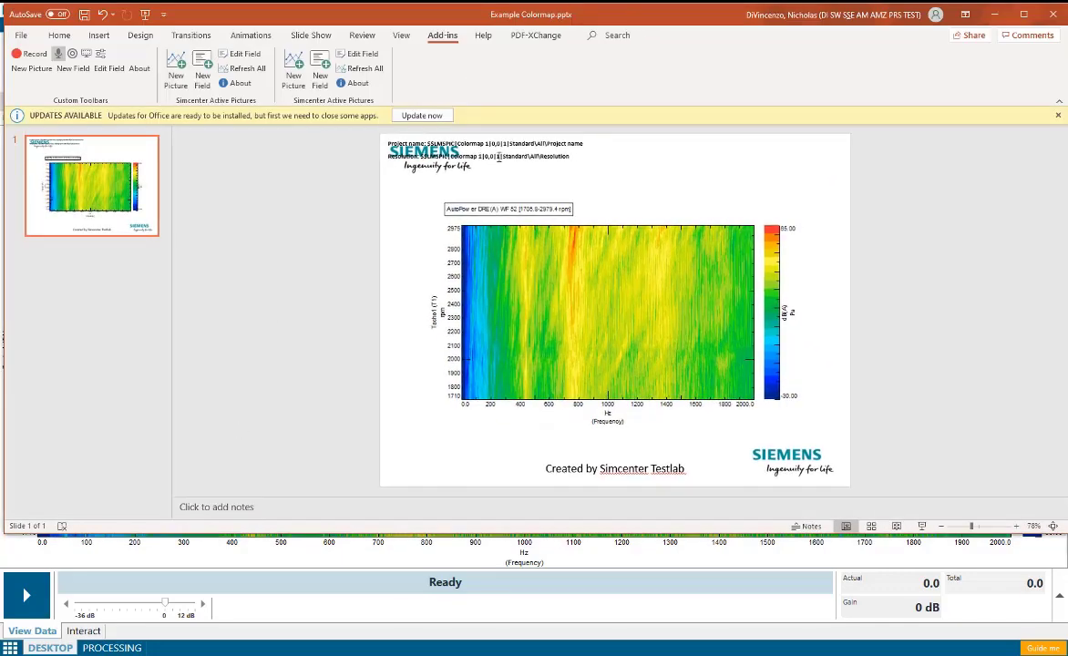
pyautogui.click(490, 153)
pyautogui.moveTo(490, 153); pyautogui.dragTo(489, 193)
pyautogui.click(511, 144)
pyautogui.moveTo(510, 144); pyautogui.dragTo(511, 178)
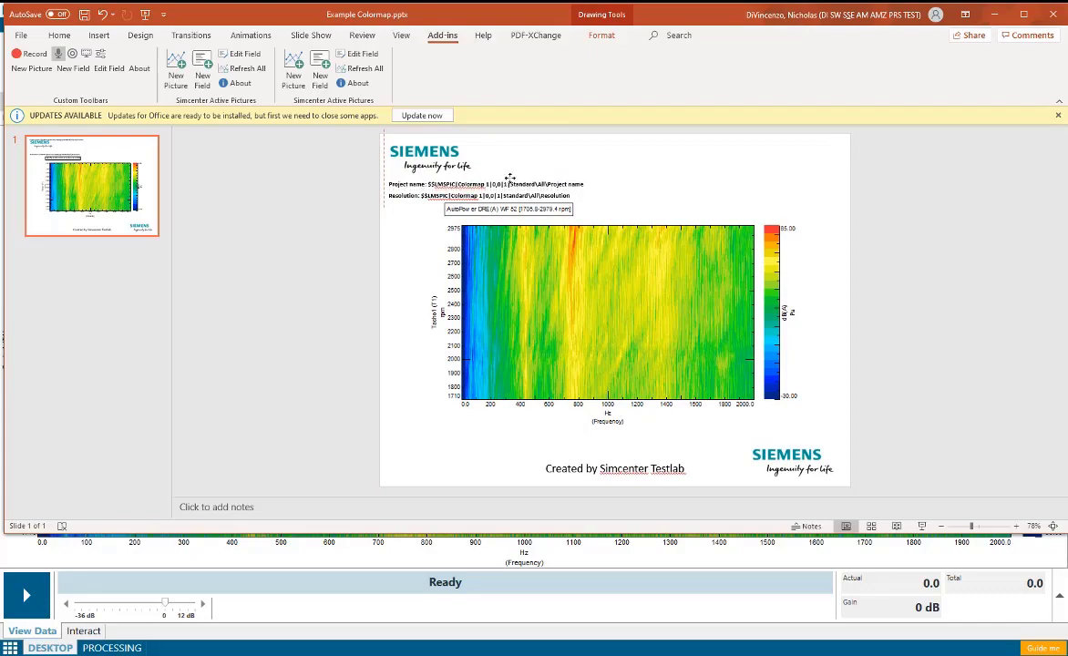
pyautogui.click(537, 159)
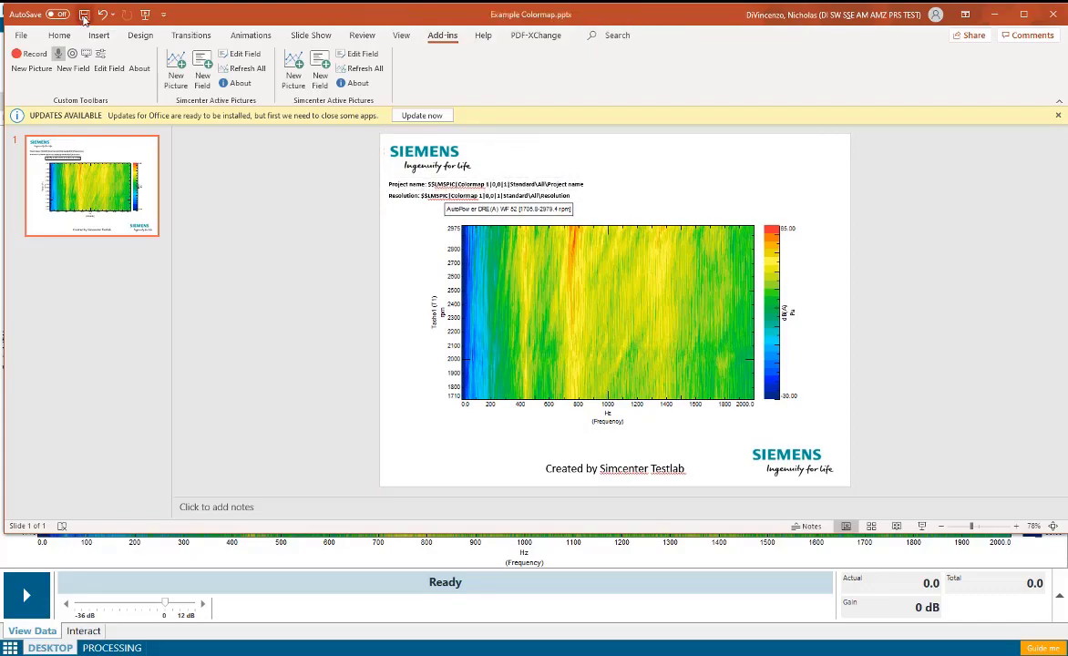
# Step: Remove all curves from the colormap picture and save Example Colormap.pptx
pyautogui.click(562, 314)
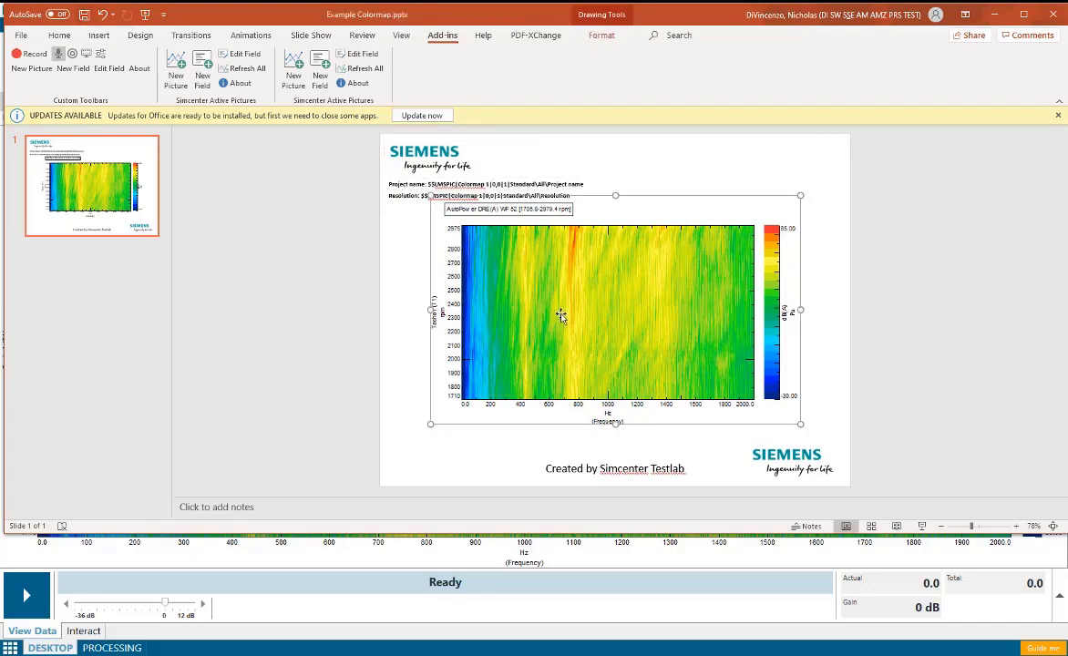
pyautogui.doubleClick(563, 315)
pyautogui.rightClick(563, 315)
pyautogui.click(588, 361)
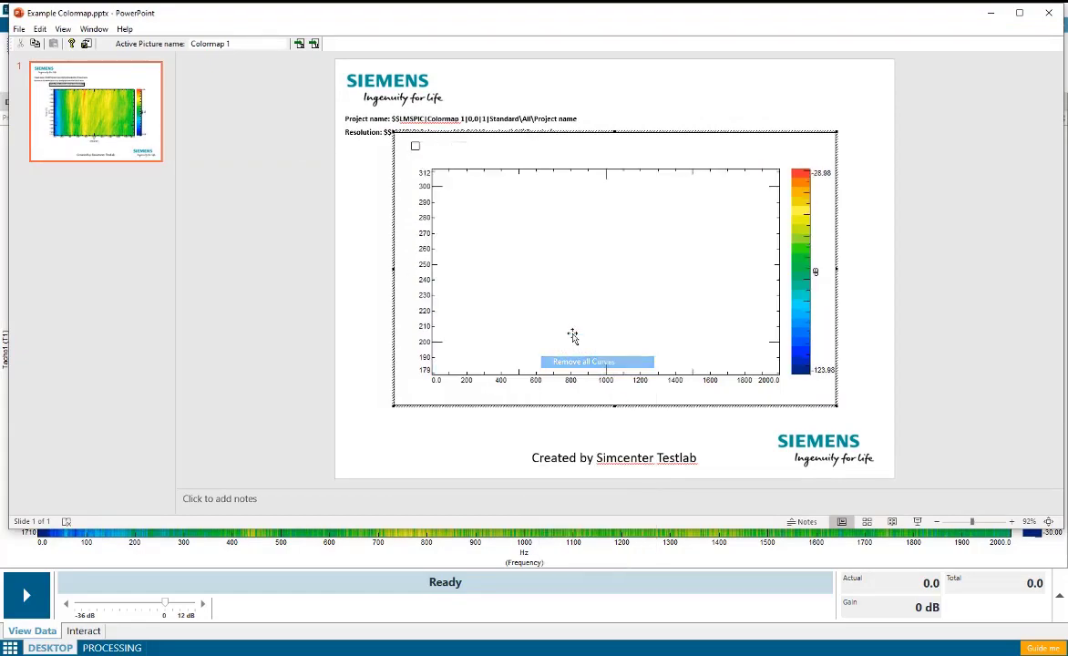
pyautogui.click(355, 202)
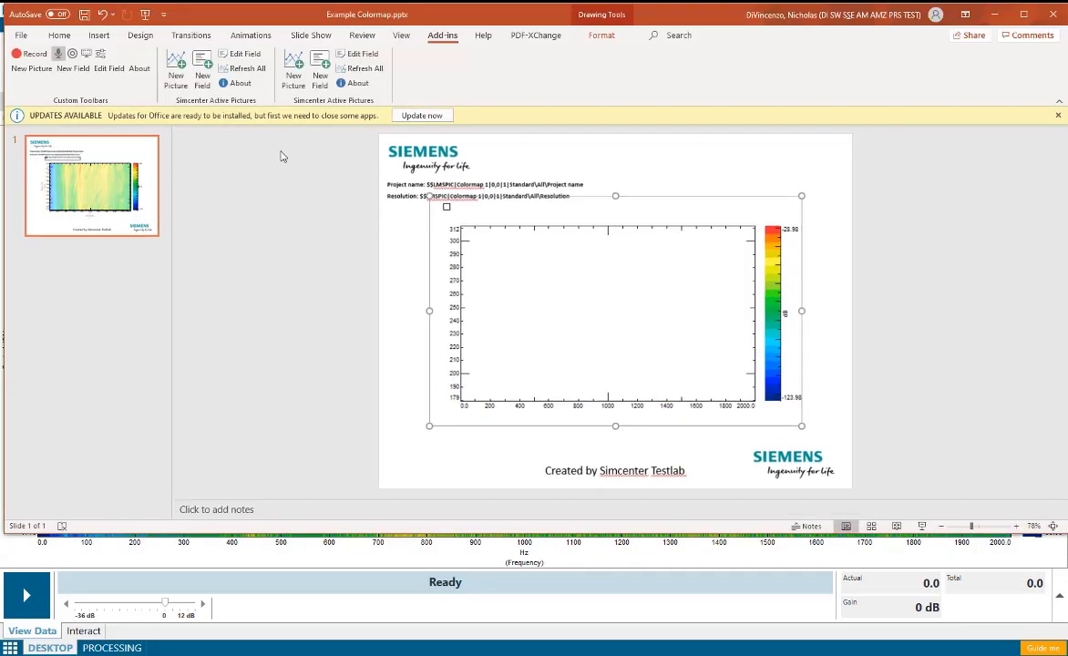
pyautogui.click(84, 15)
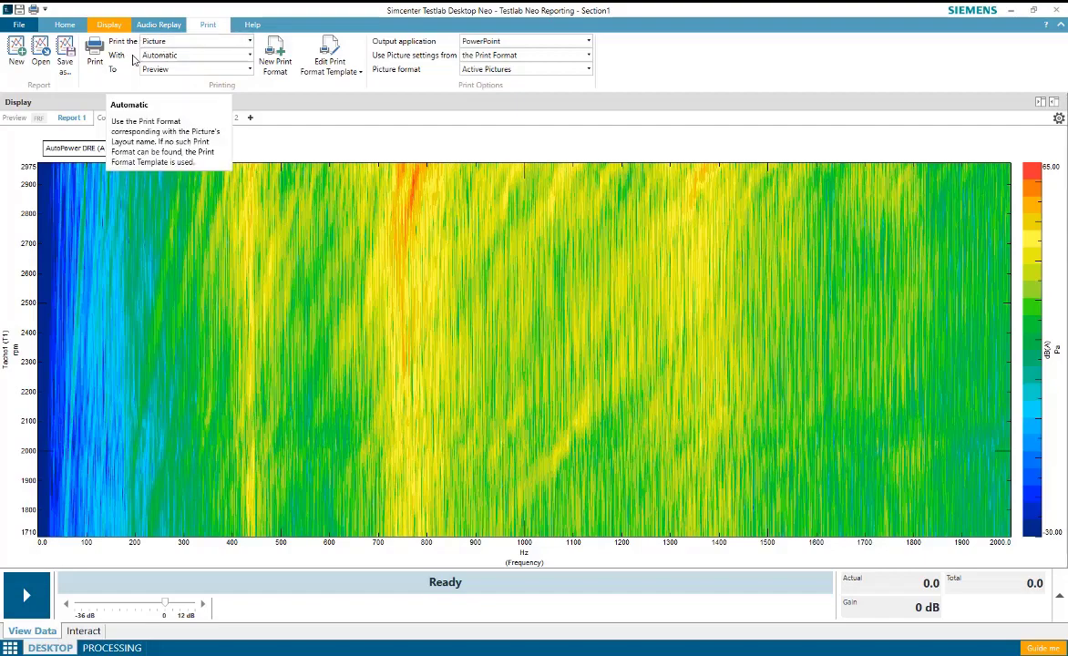
# Step: Choose Example Colormap as the print format for the picture
pyautogui.click(251, 59)
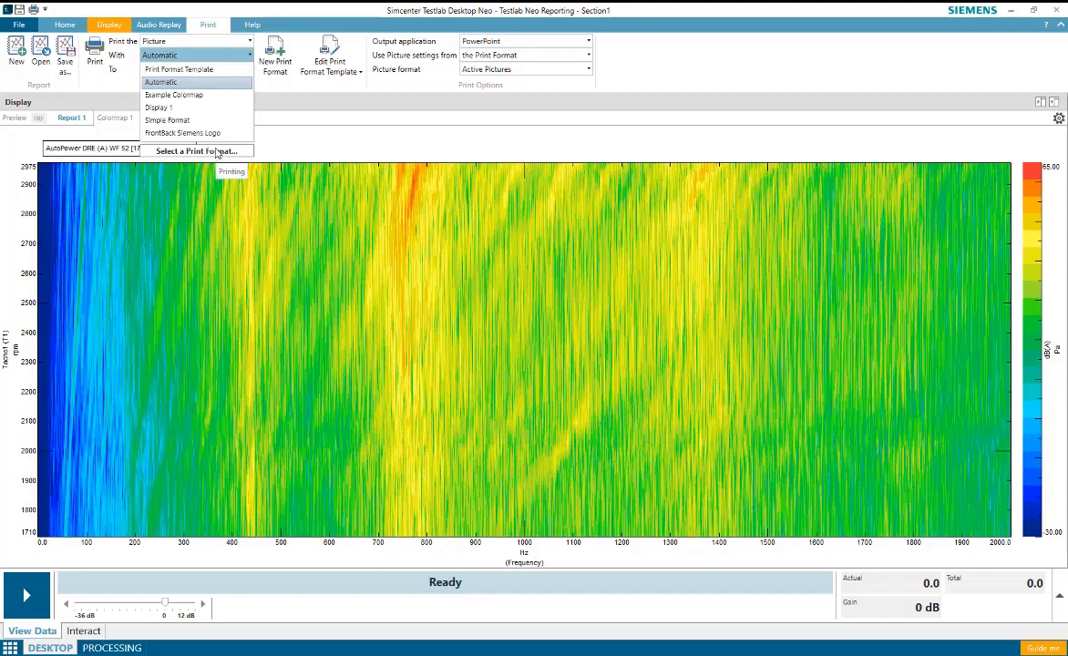
pyautogui.click(186, 95)
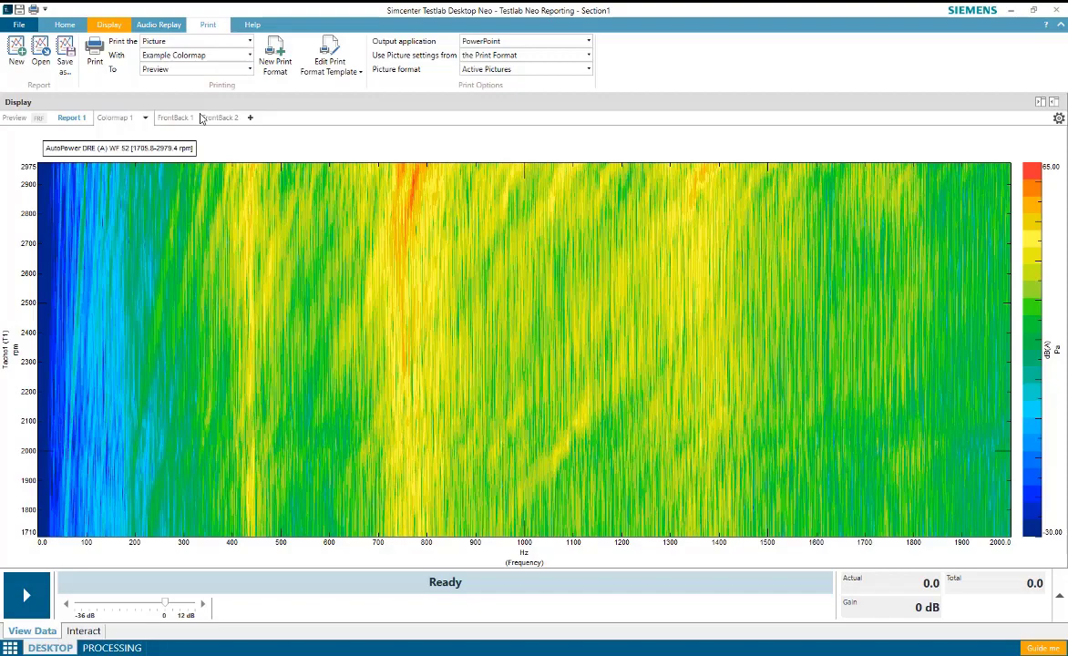
pyautogui.click(95, 54)
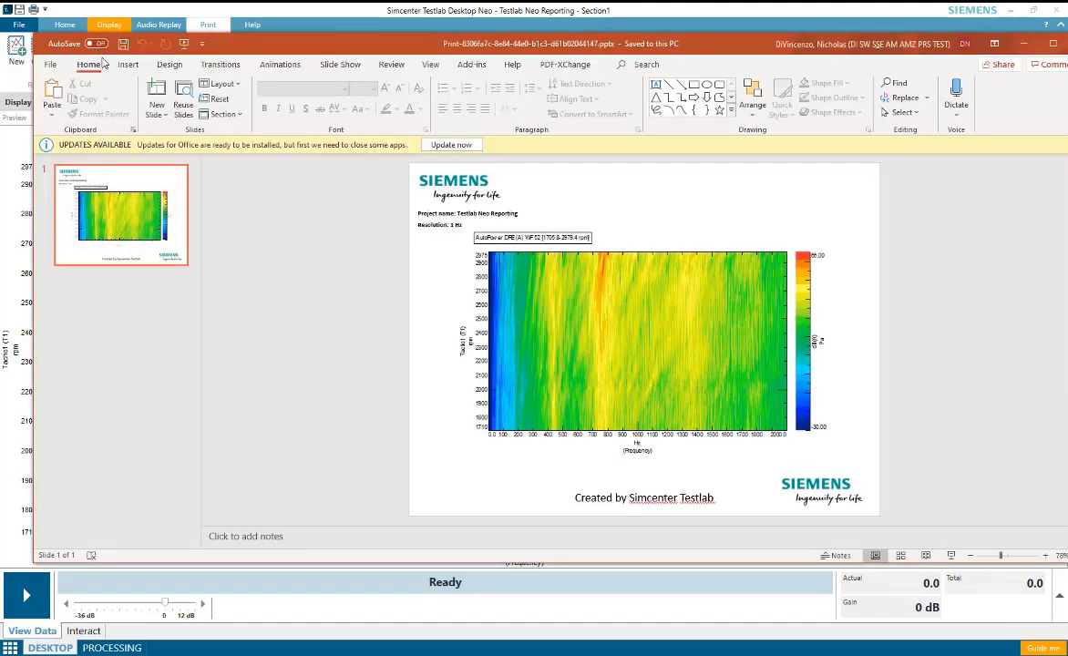
pyautogui.doubleClick(971, 42)
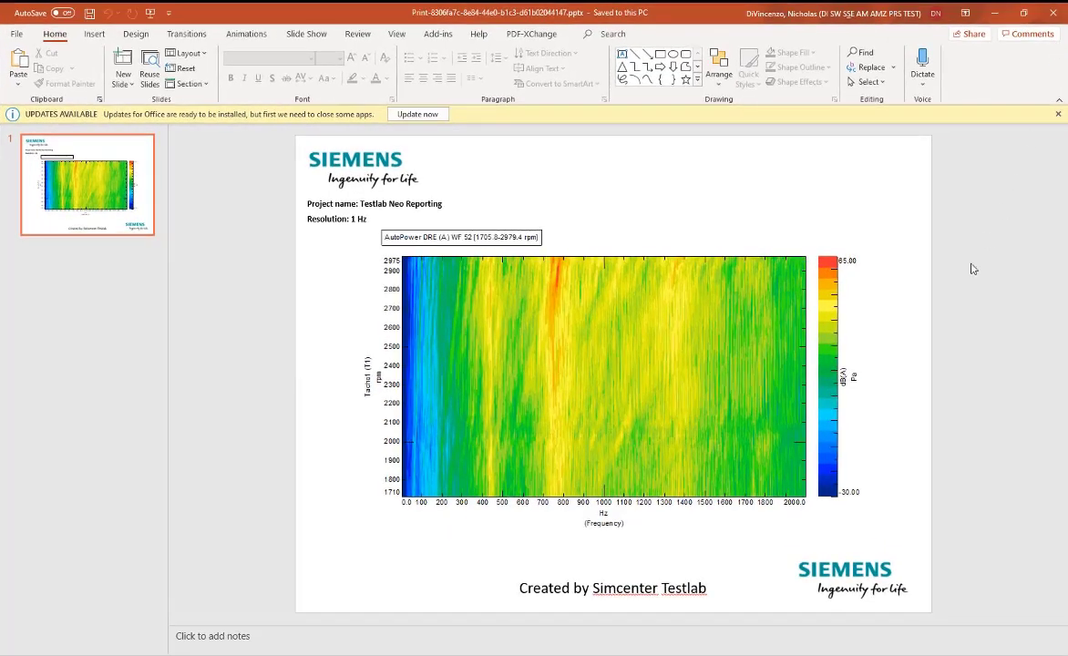
pyautogui.click(493, 301)
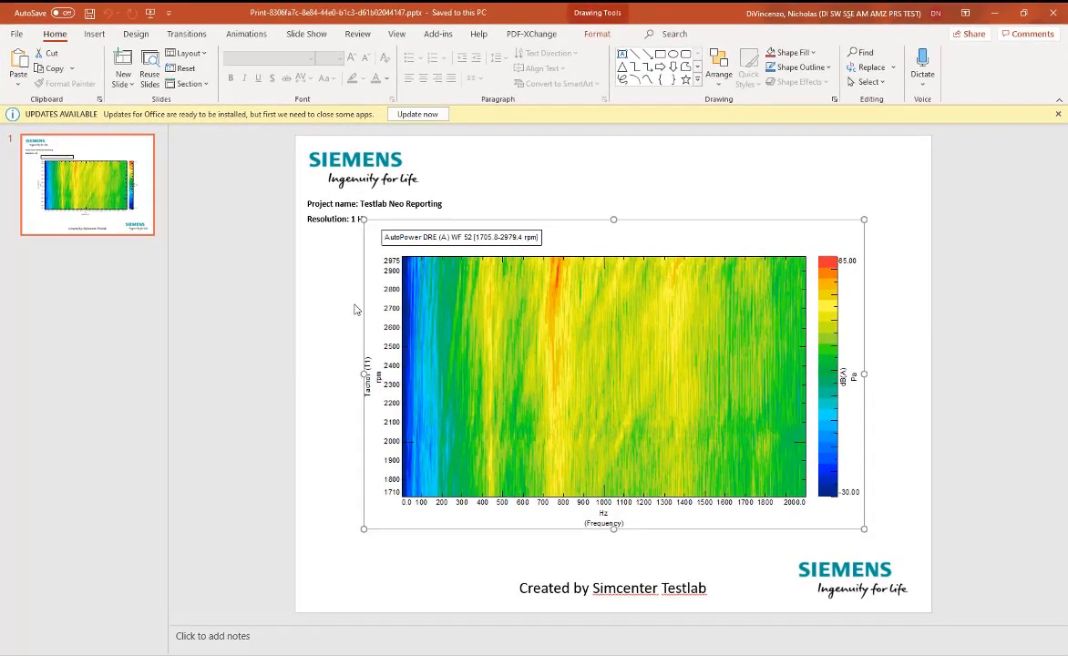
pyautogui.click(324, 290)
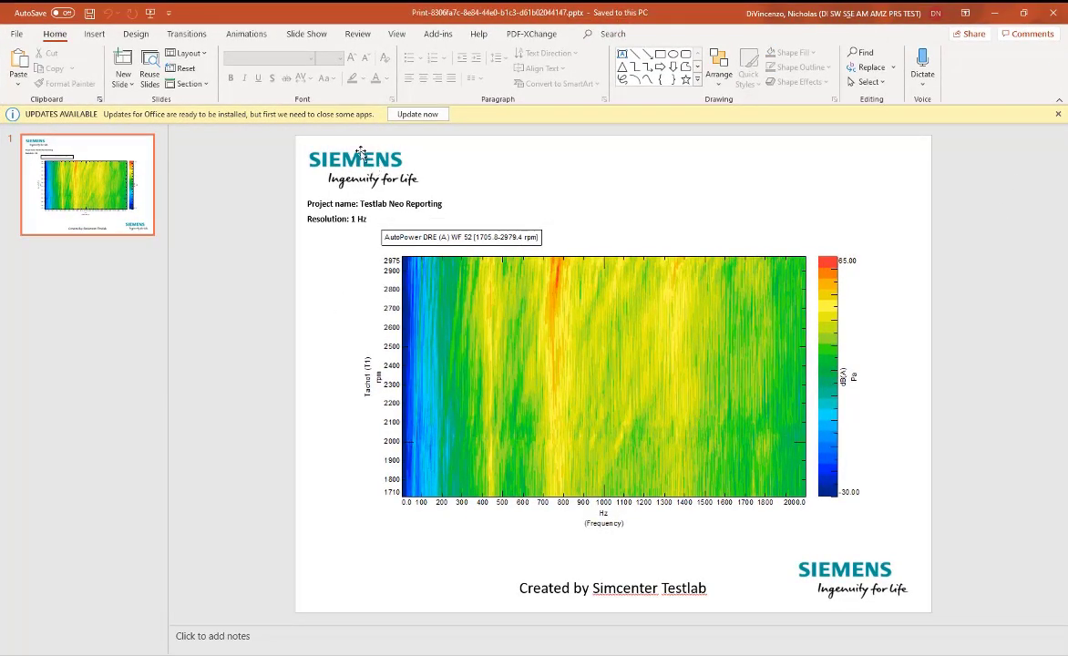
pyautogui.click(362, 204)
pyautogui.click(424, 274)
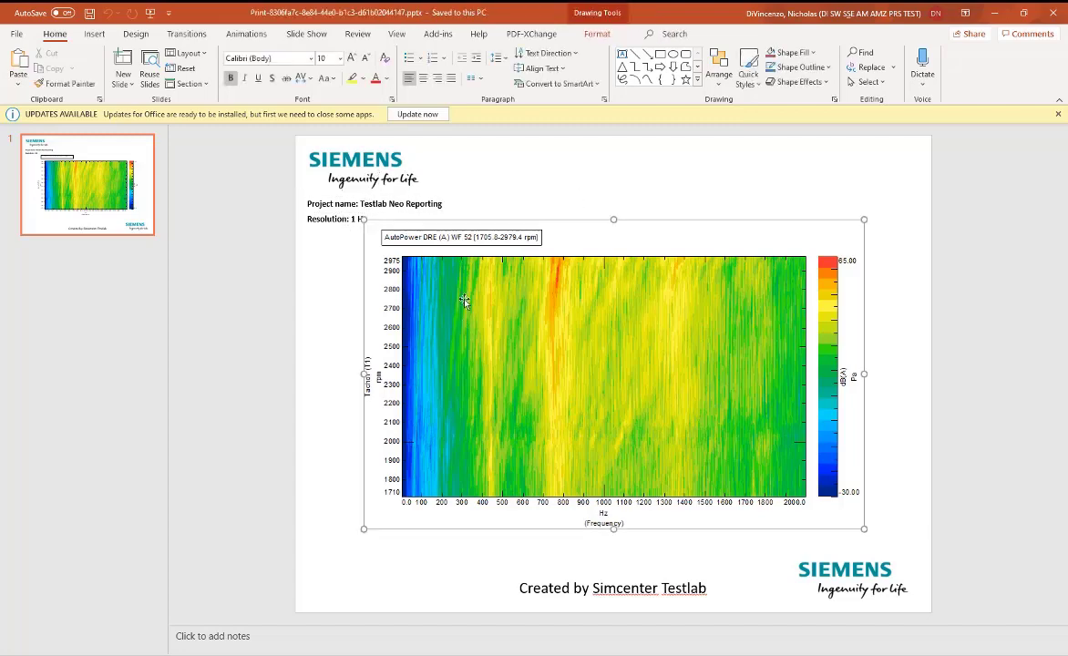
pyautogui.click(346, 211)
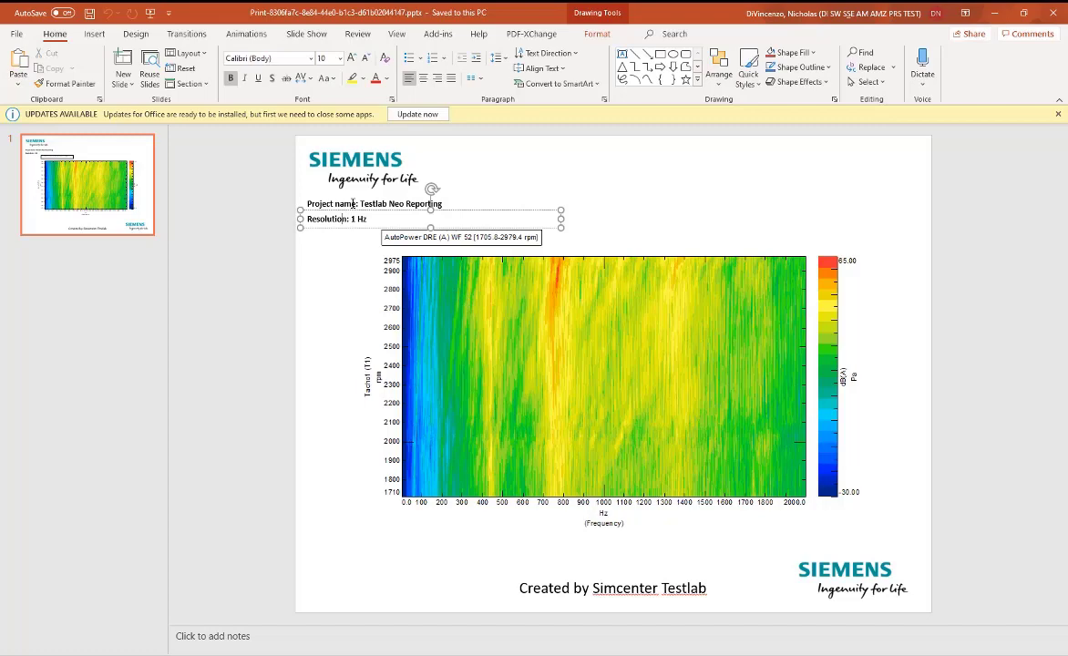
pyautogui.click(354, 204)
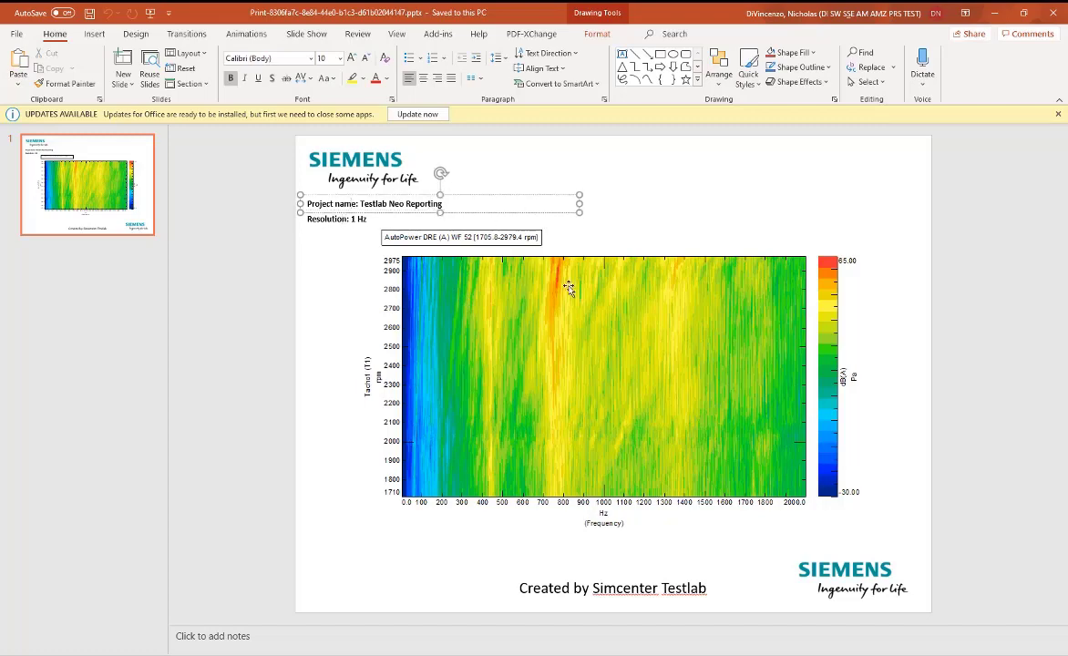
pyautogui.click(614, 280)
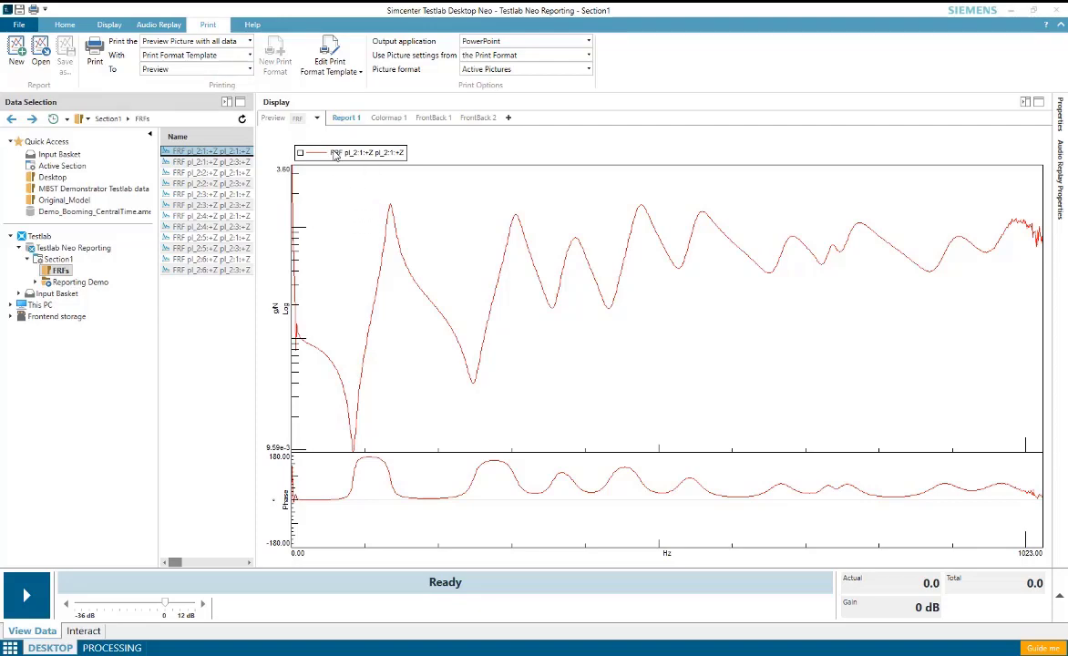
# Step: Preview the FRFs from the top of the list down to pl_2:4:+Z pl_2:3:+Z
pyautogui.moveTo(334, 152); pyautogui.dragTo(327, 150)
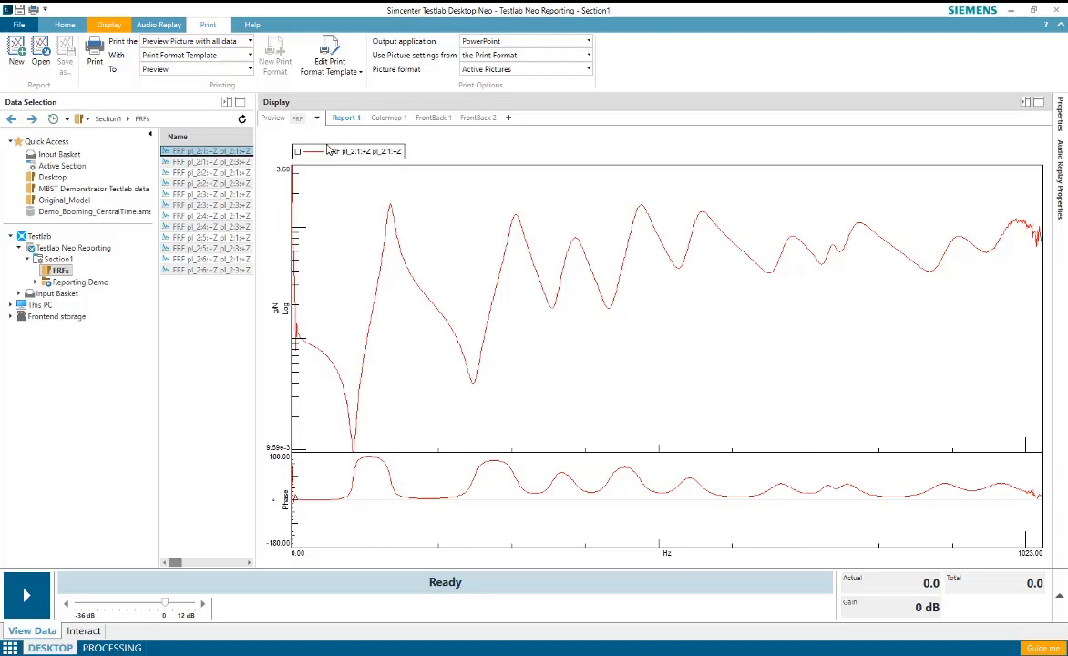
pyautogui.click(203, 162)
pyautogui.click(203, 172)
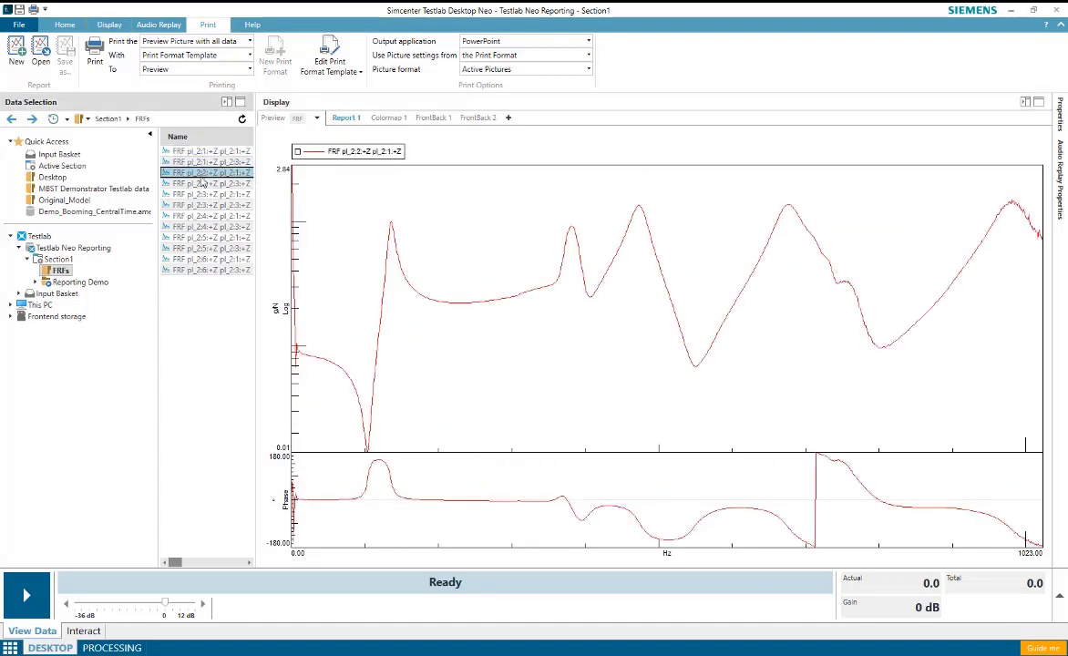
pyautogui.click(203, 183)
pyautogui.click(187, 194)
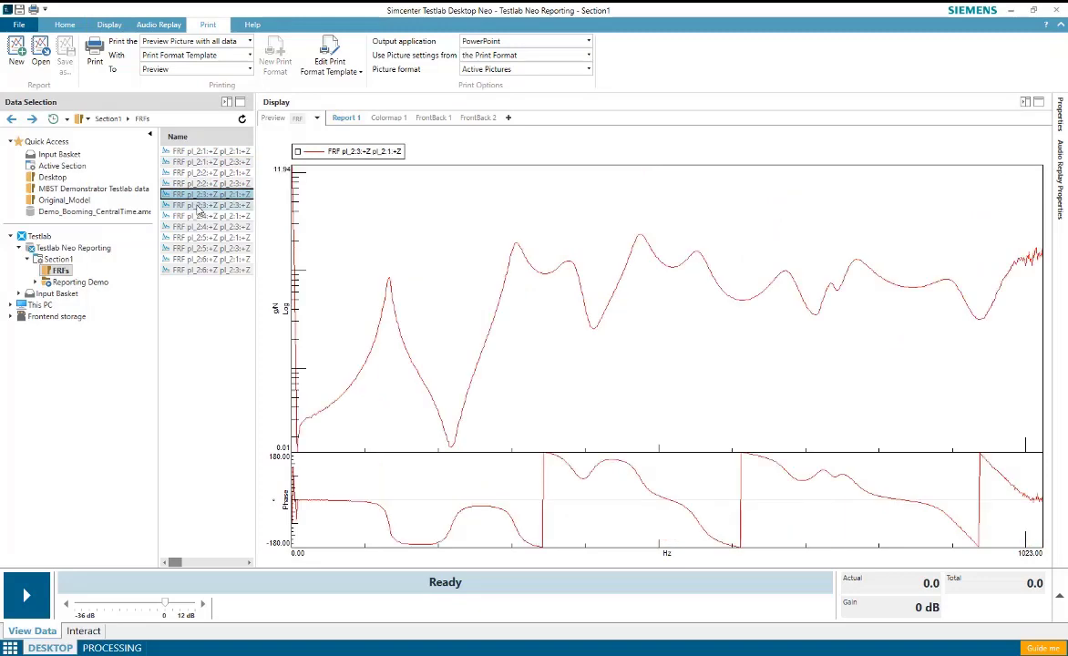
pyautogui.click(194, 205)
pyautogui.click(196, 216)
pyautogui.click(195, 226)
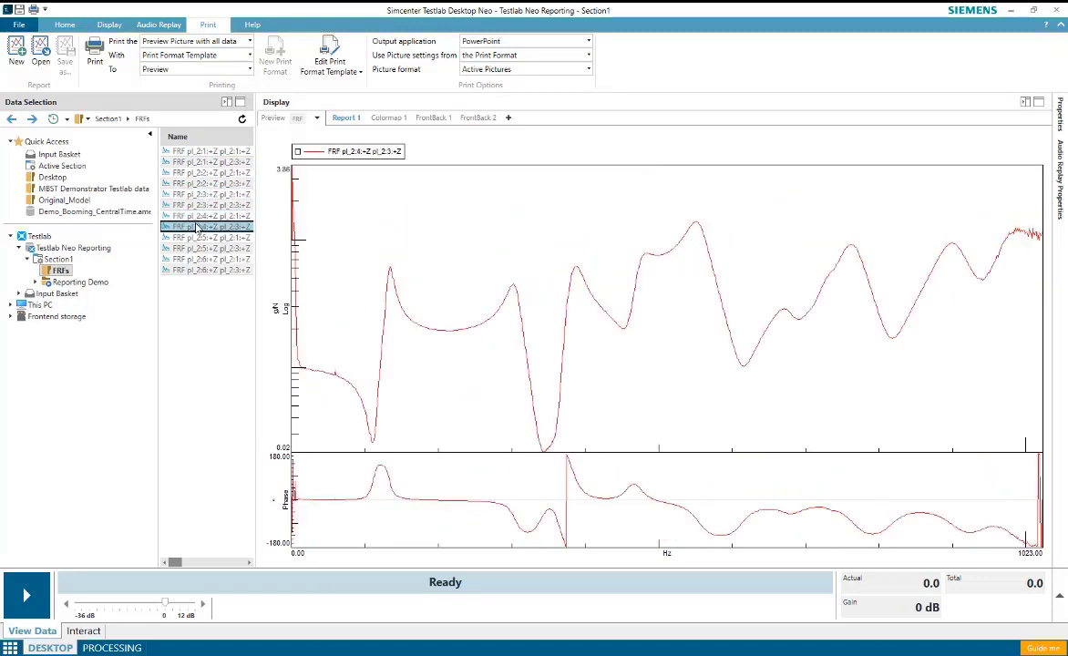
# Step: Preview every FRF through pl_2:6:+Z pl_2:3:+Z, finishing on pl_2:1:+Z pl_2:1:+Z
pyautogui.click(200, 153)
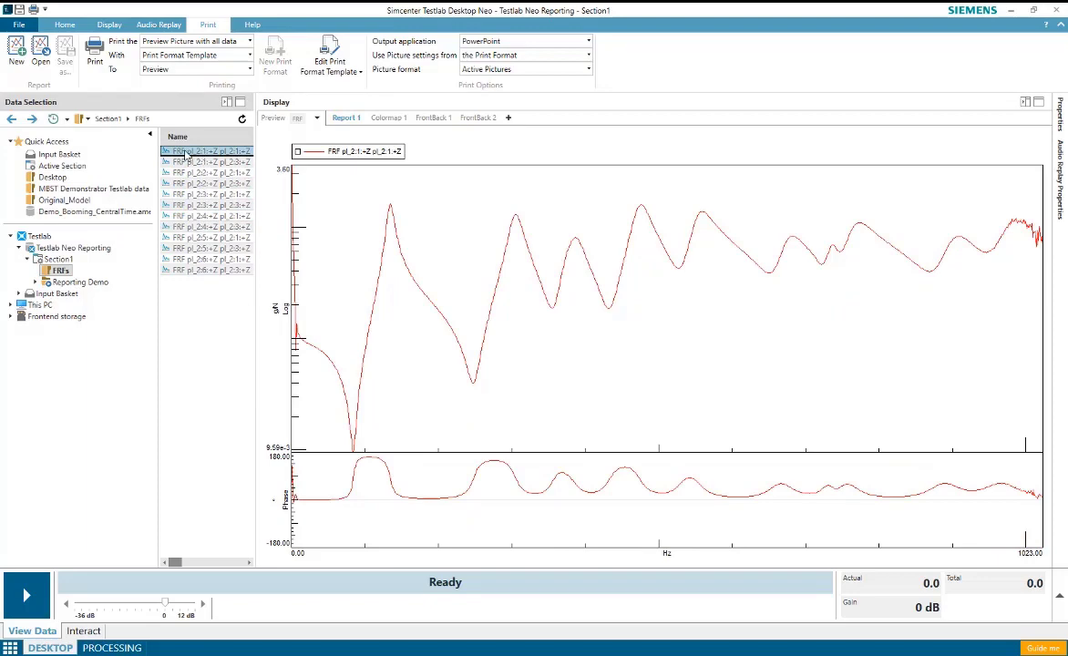
pyautogui.click(183, 162)
pyautogui.click(182, 173)
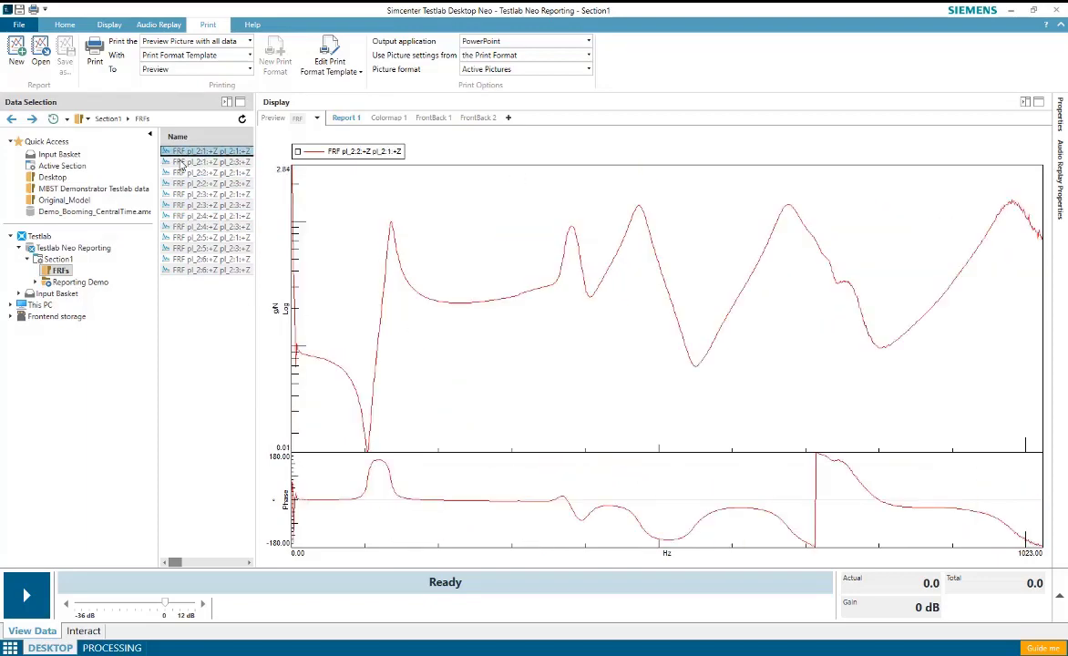
pyautogui.click(183, 184)
pyautogui.click(182, 194)
pyautogui.click(183, 205)
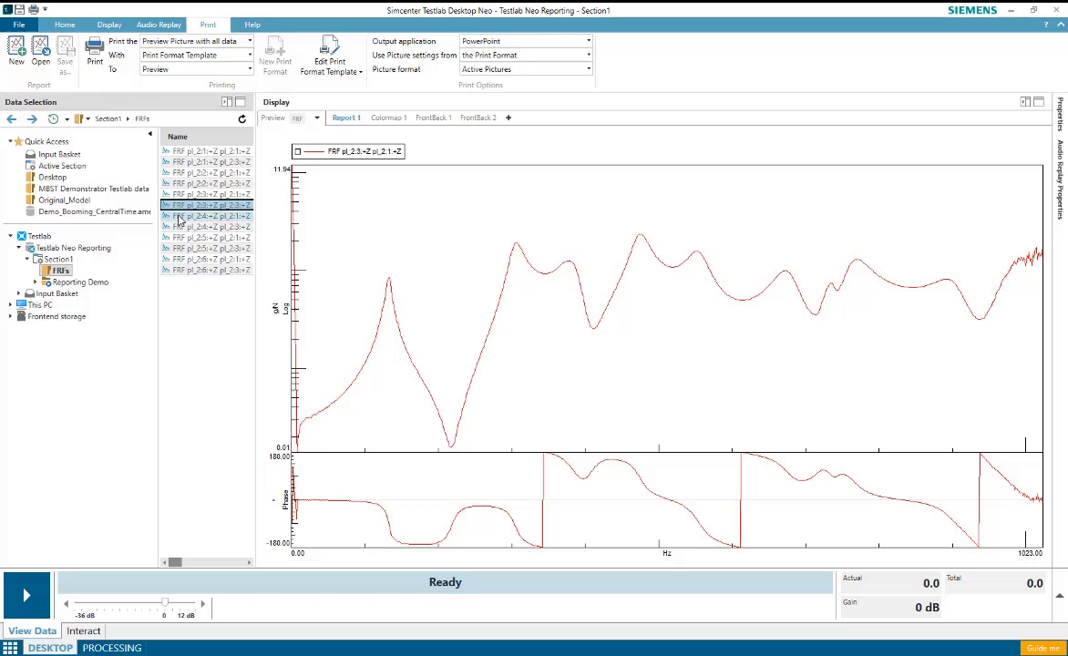
pyautogui.click(182, 216)
pyautogui.click(183, 226)
pyautogui.click(182, 237)
pyautogui.click(182, 248)
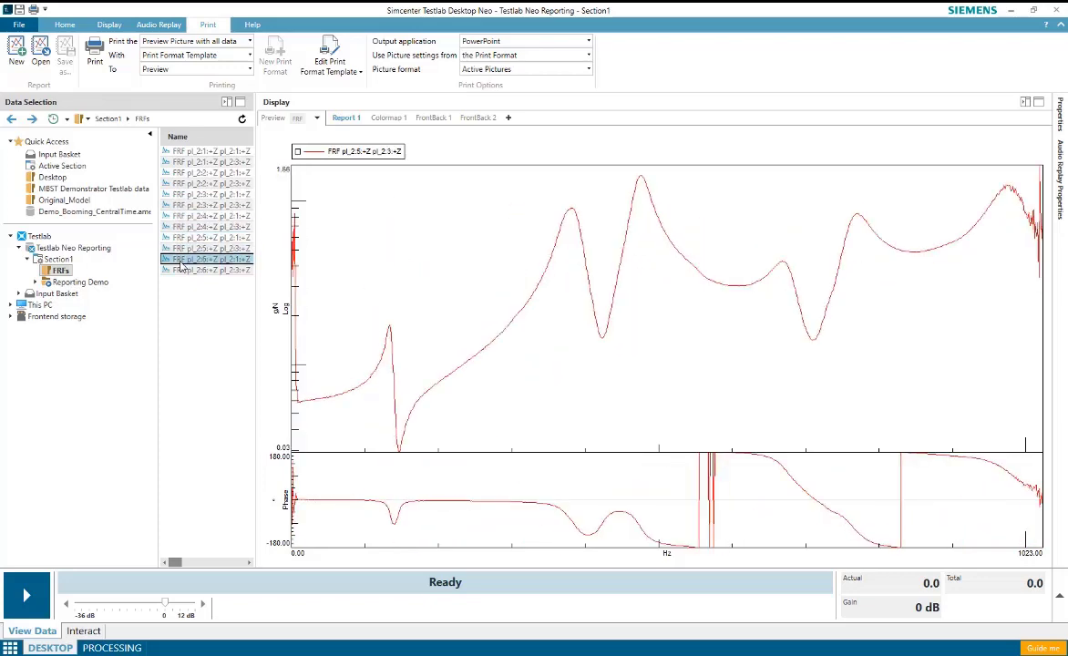
pyautogui.click(182, 259)
pyautogui.click(183, 270)
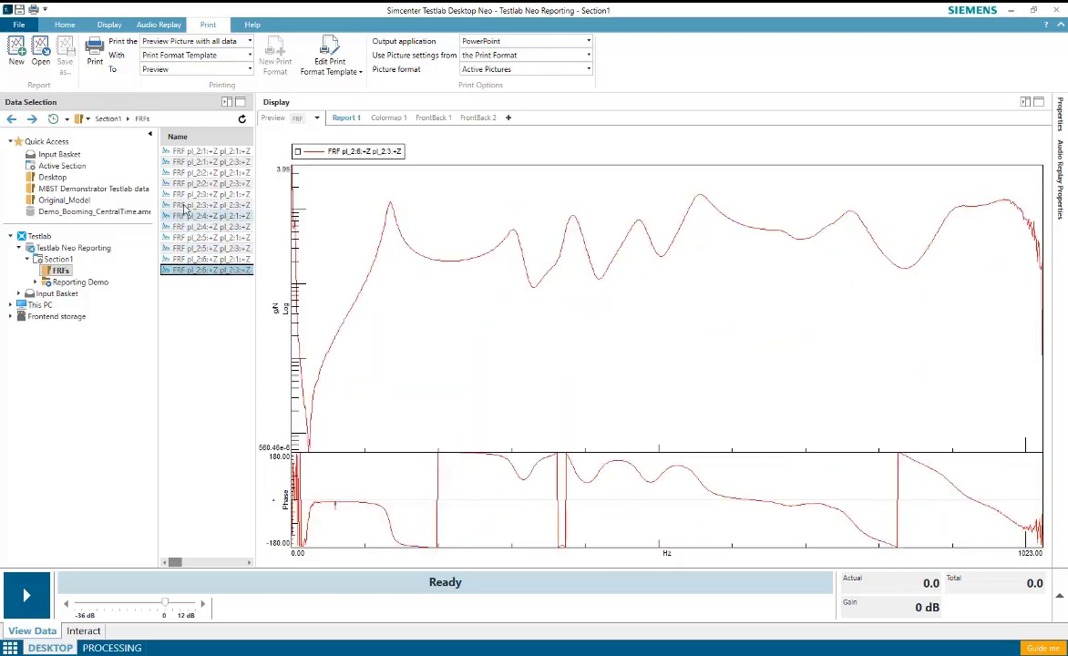
pyautogui.click(194, 151)
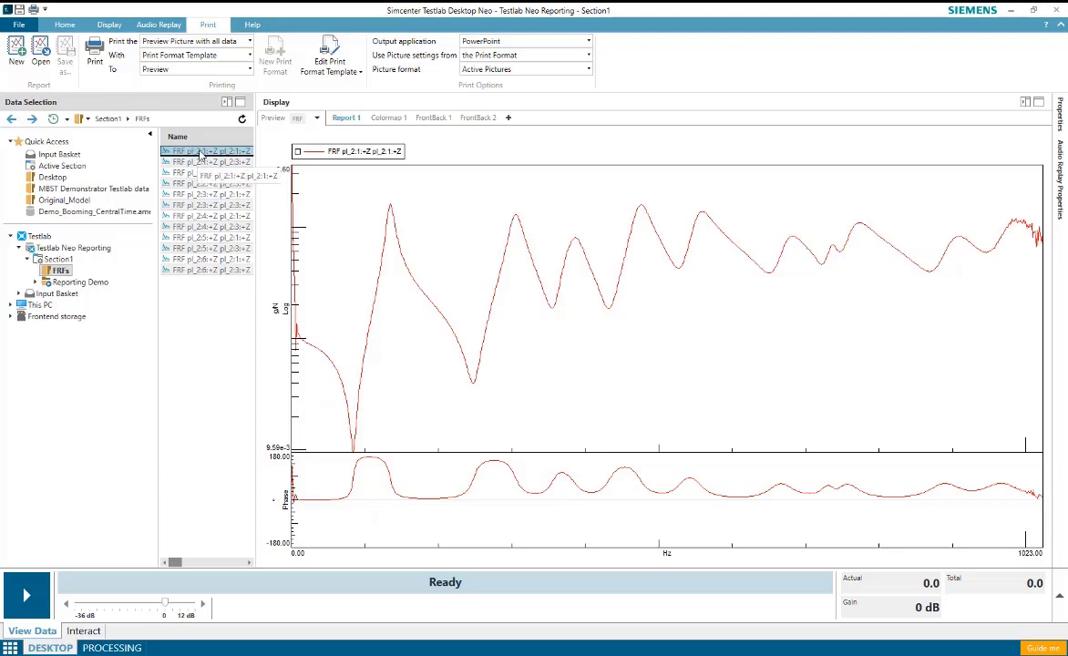
# Step: Print the FRF report to PowerPoint, one FRF per slide, and view slide 2
pyautogui.click(96, 53)
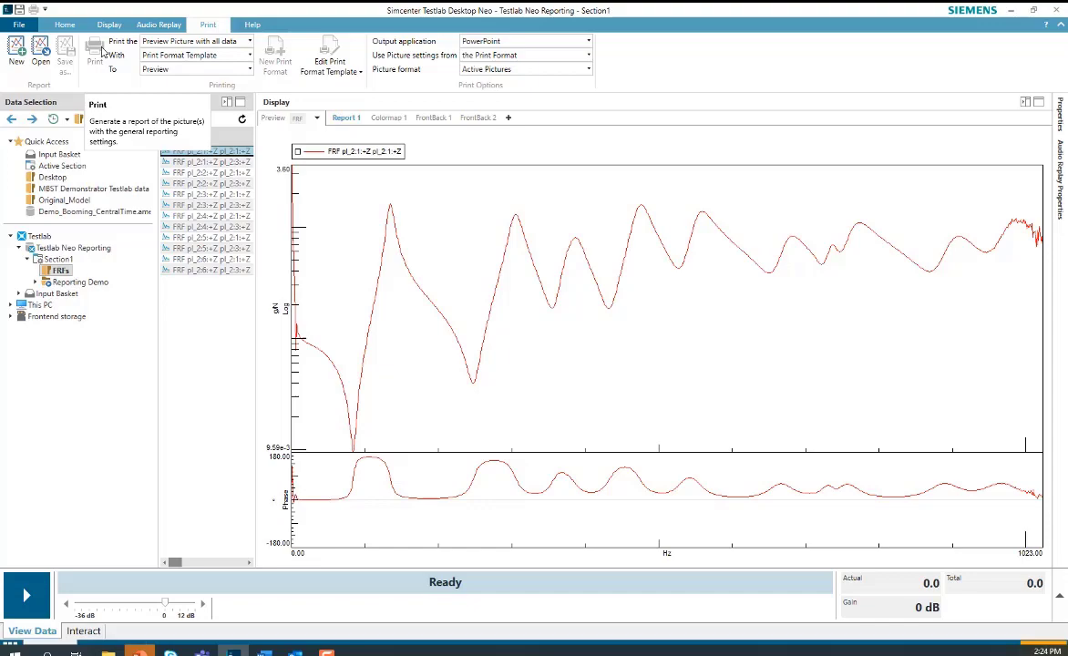
pyautogui.click(98, 52)
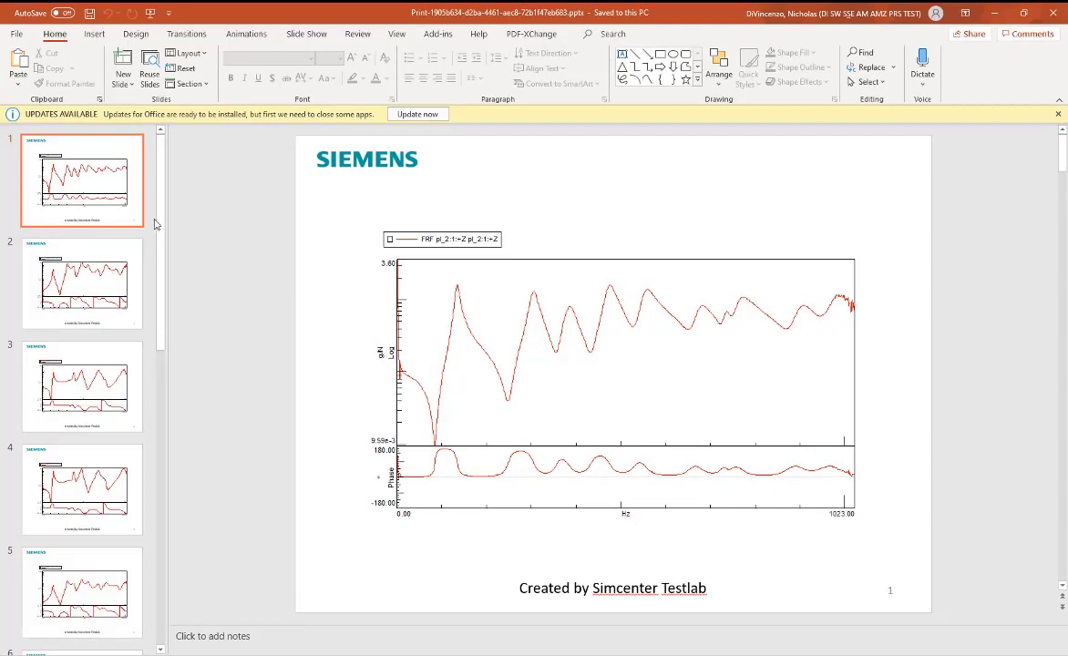
pyautogui.click(88, 271)
pyautogui.click(80, 181)
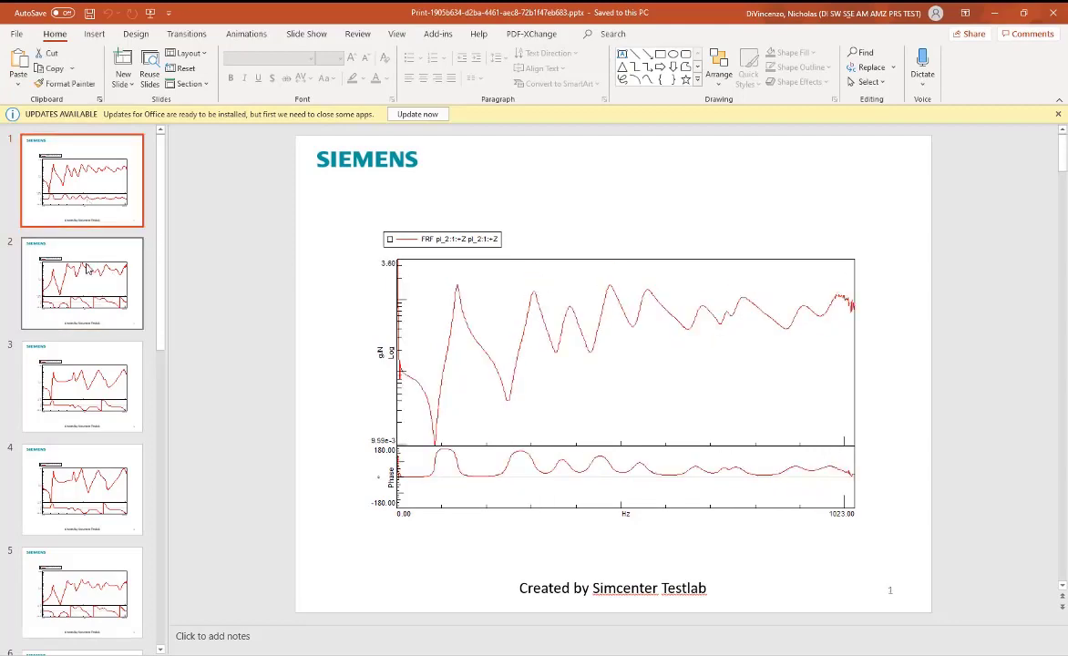
pyautogui.click(86, 268)
# Step: Browse the 12-slide deck, return to slide 1, and close PowerPoint
pyautogui.scroll(-8, 161, 306)
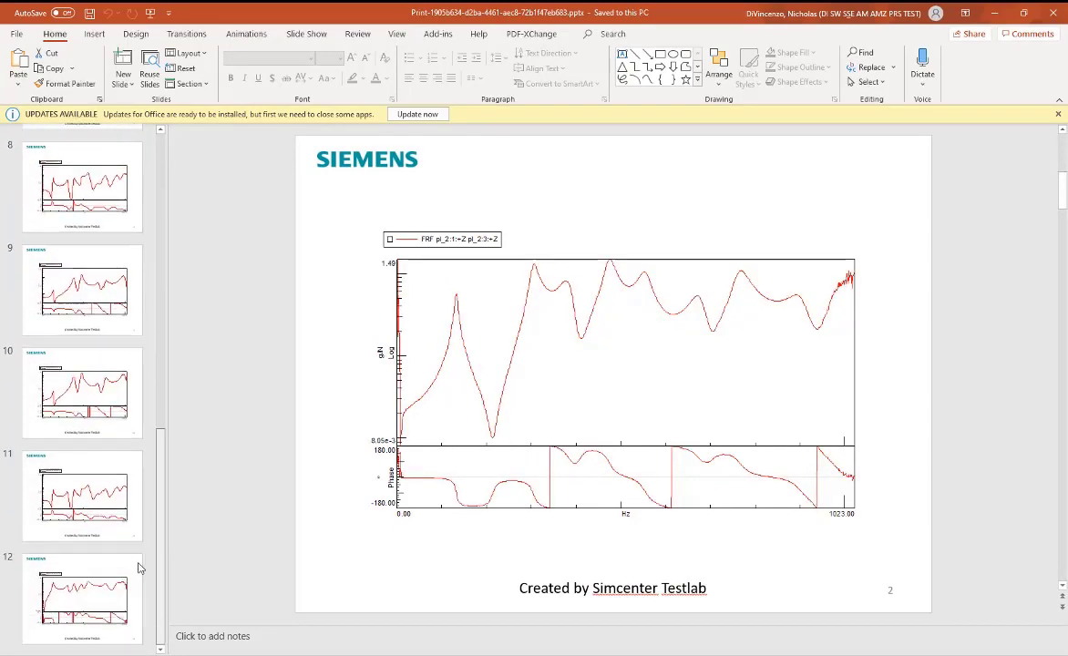
pyautogui.scroll(8, 136, 489)
pyautogui.click(89, 203)
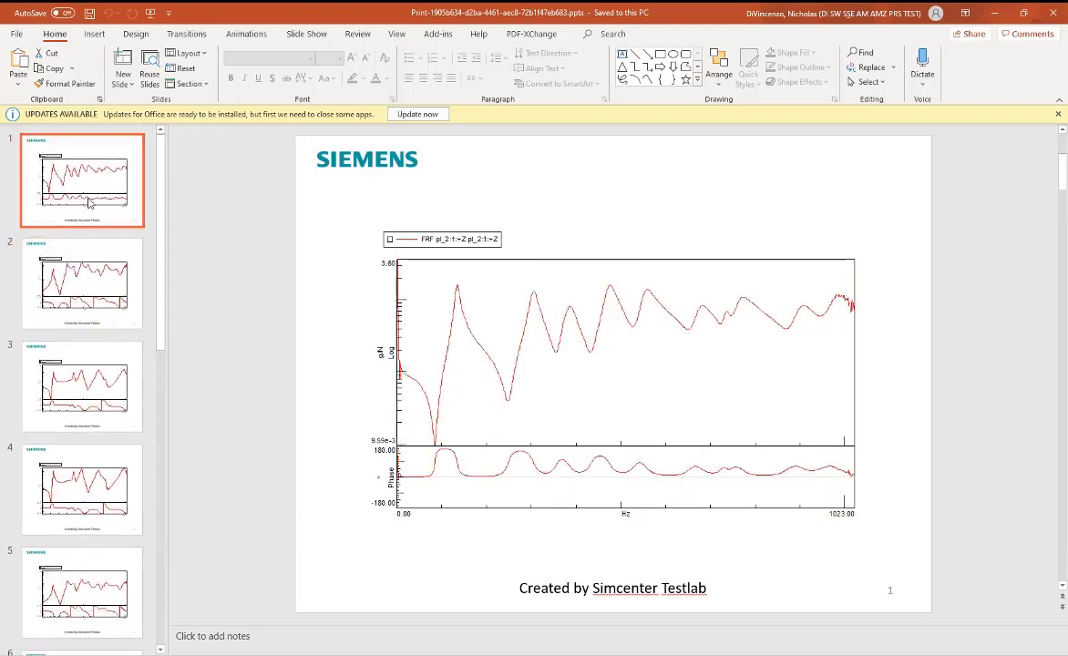
pyautogui.click(1055, 13)
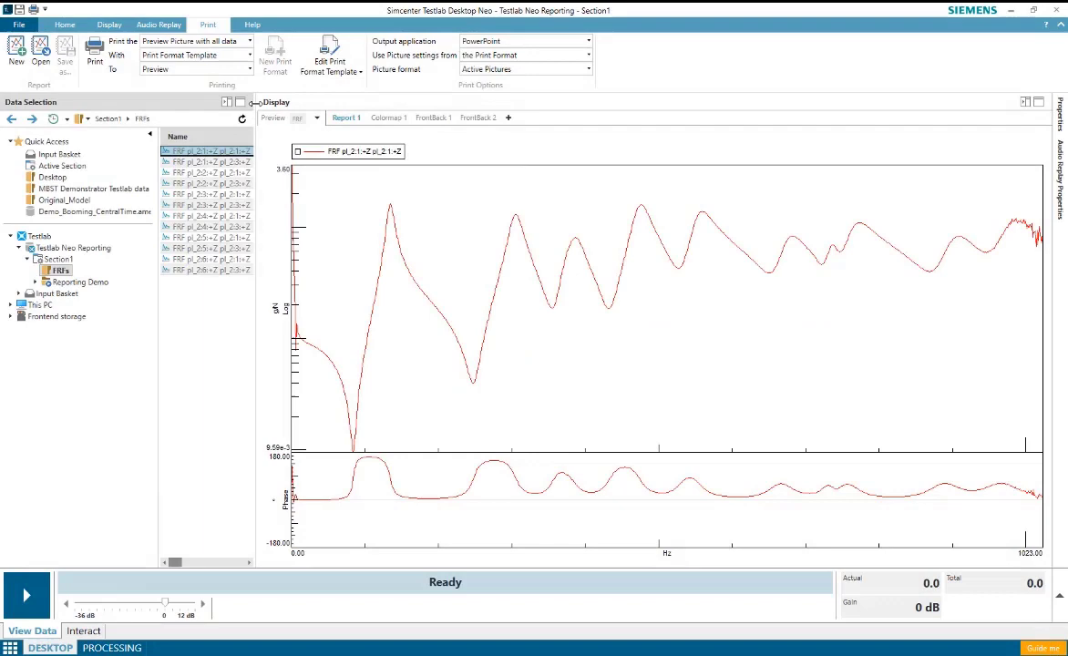
# Step: Widen the Data Selection pane and overlay the second FRF on the first
pyautogui.moveTo(256, 103); pyautogui.dragTo(302, 103)
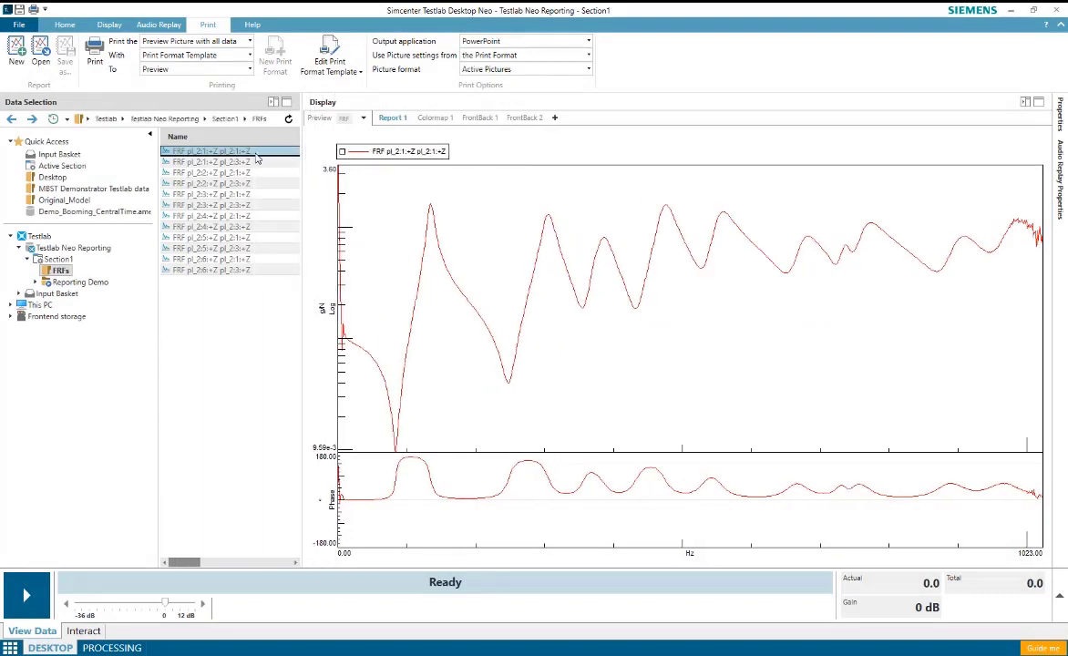
pyautogui.keyDown('ctrl'); pyautogui.click(248, 162); pyautogui.keyUp('ctrl')
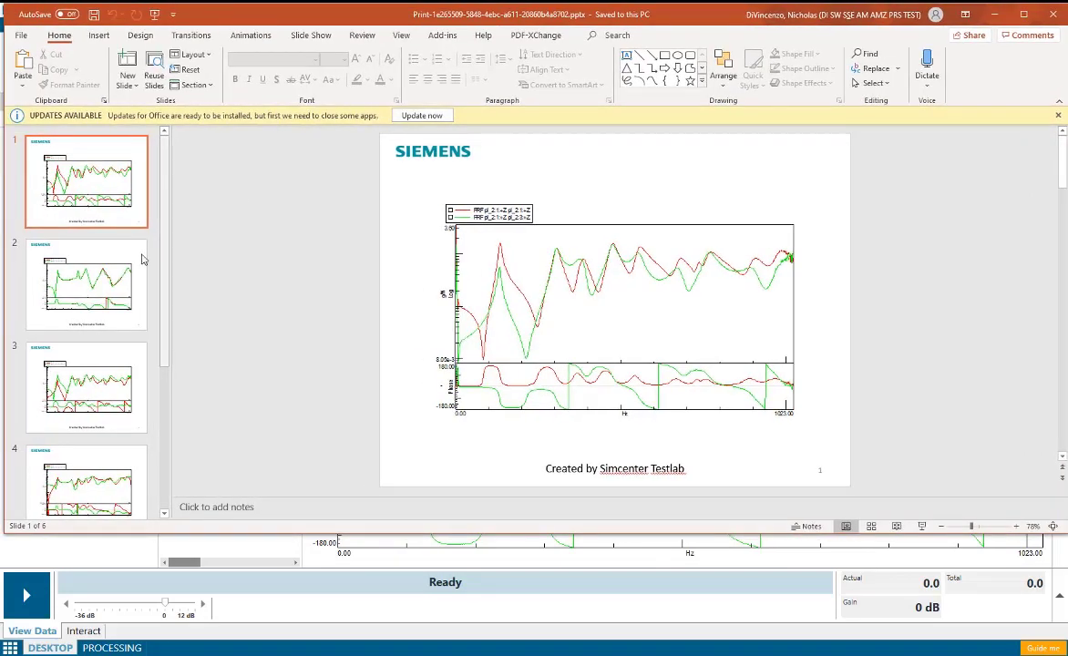
# Step: Select the overlaid two-FRF magnitude and phase chart on slide 1
pyautogui.moveTo(165, 189); pyautogui.dragTo(155, 353)
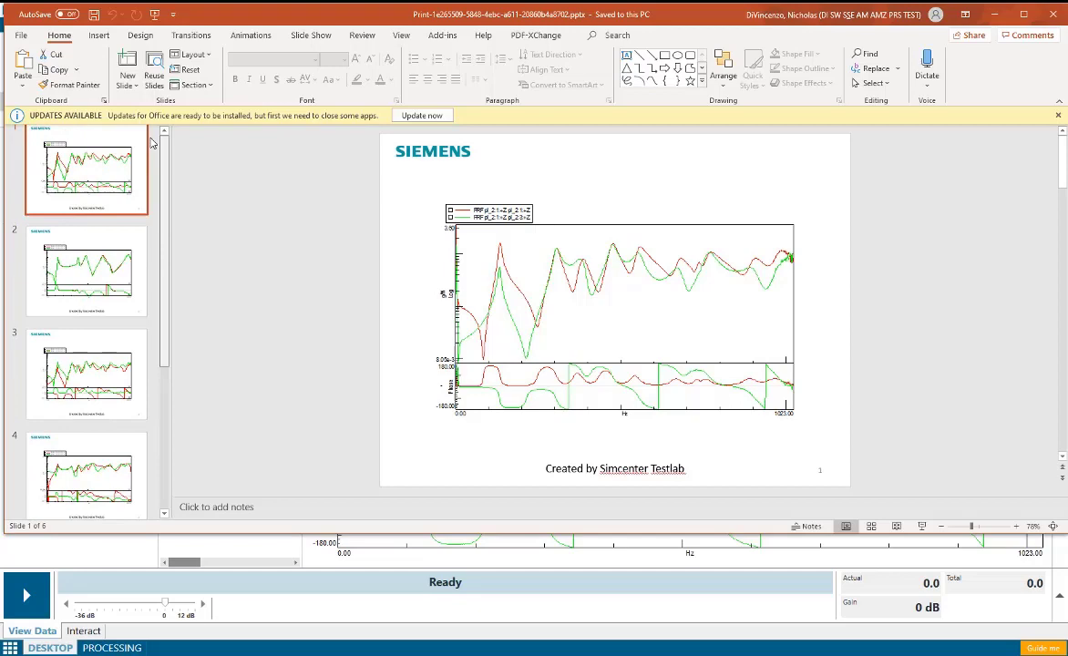
pyautogui.click(540, 275)
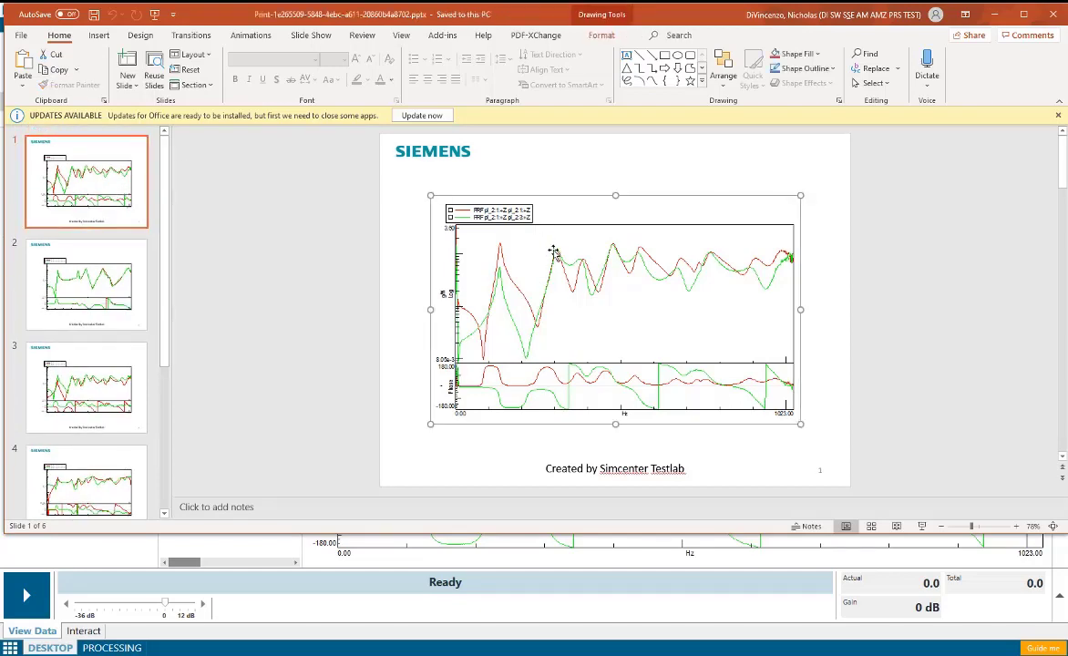